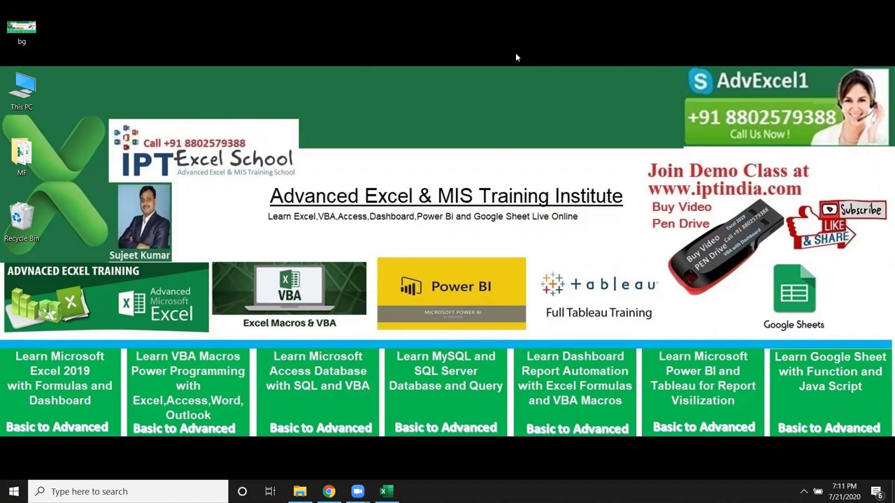
Bring the blank Book1 workbook to the front and select cells F7 and E3.
click(387, 491)
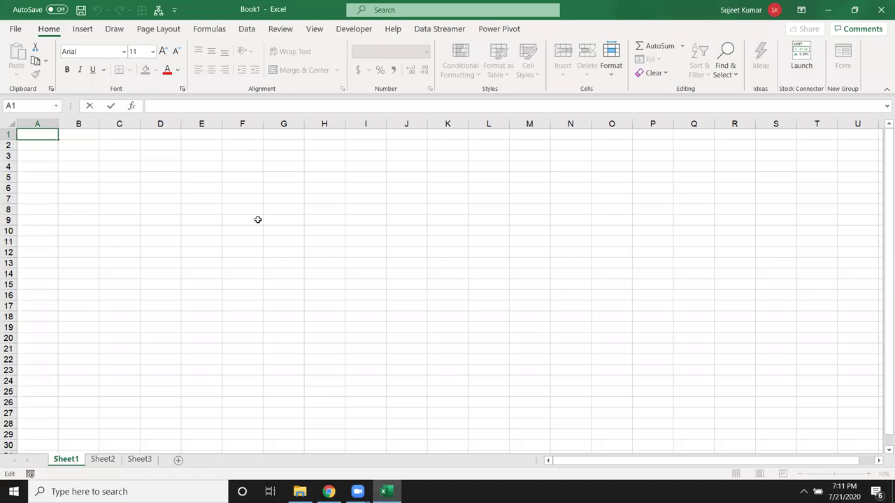
click(245, 198)
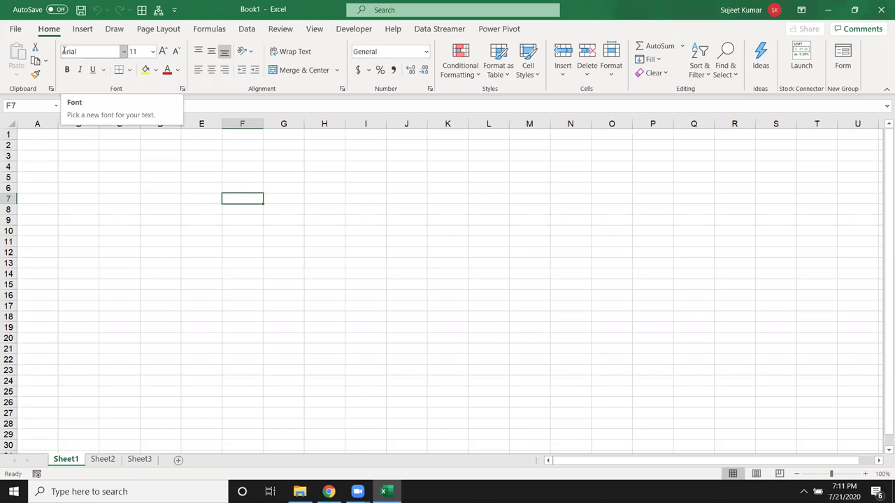
click(201, 158)
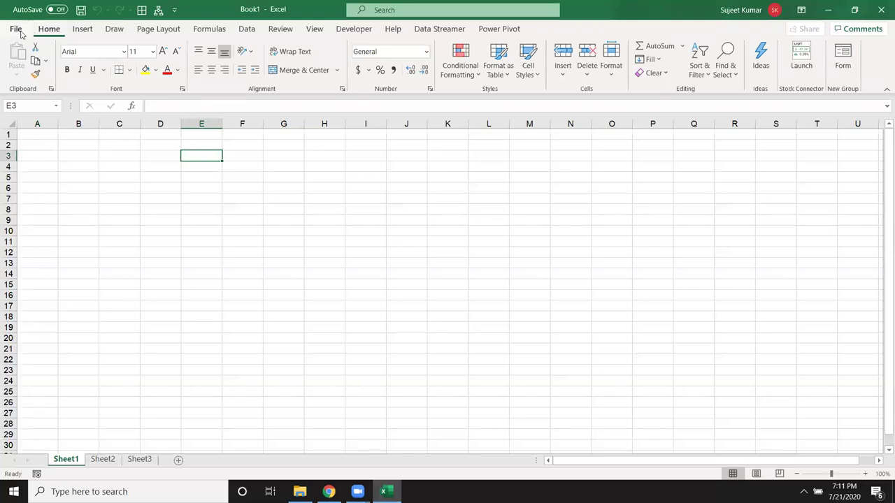
Open the File Home page and browse its Pinned, Shared with Me and Recent workbook lists.
click(16, 32)
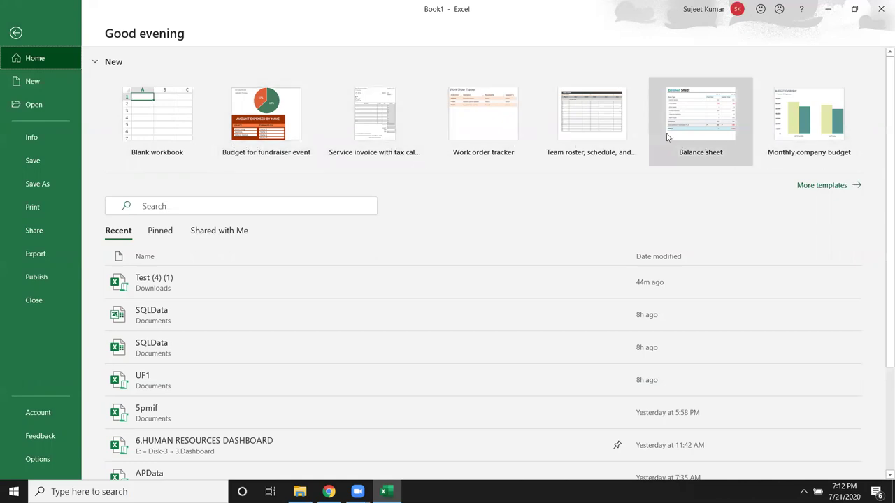
scroll(230, 299, down, 2)
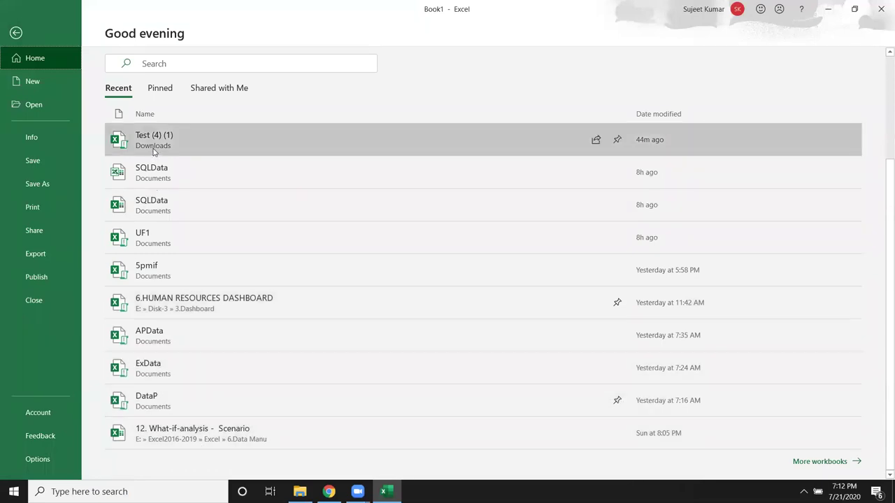
click(160, 87)
scroll(160, 91, up, 2)
click(220, 234)
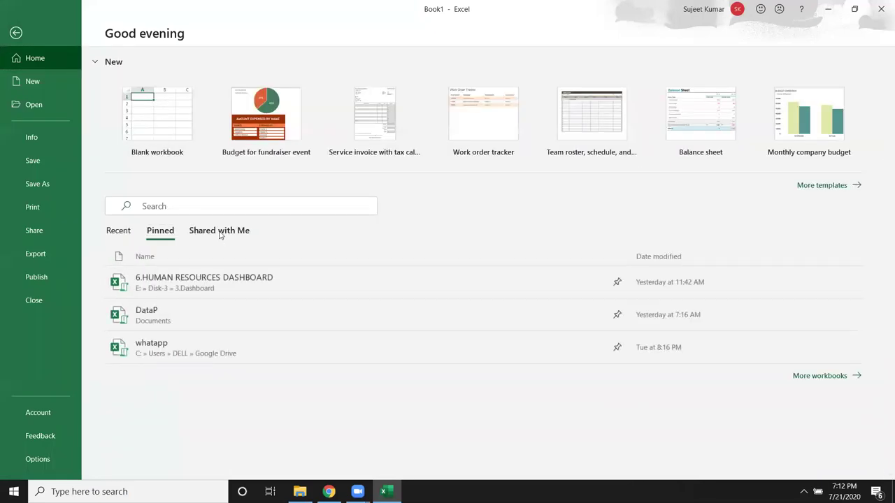
click(120, 232)
scroll(163, 457, down, 2)
scroll(163, 458, down, 2)
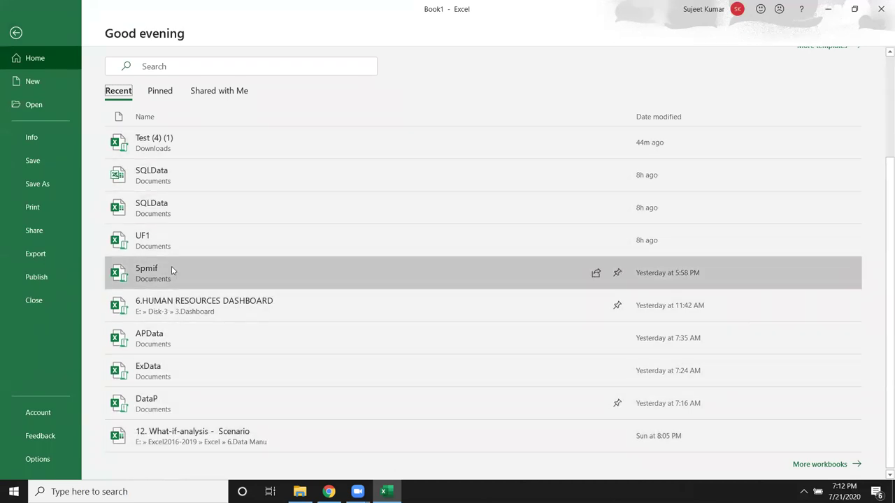
Switch the Home page list from Pinned to Recent, then to Shared with Me.
scroll(172, 271, up, 1)
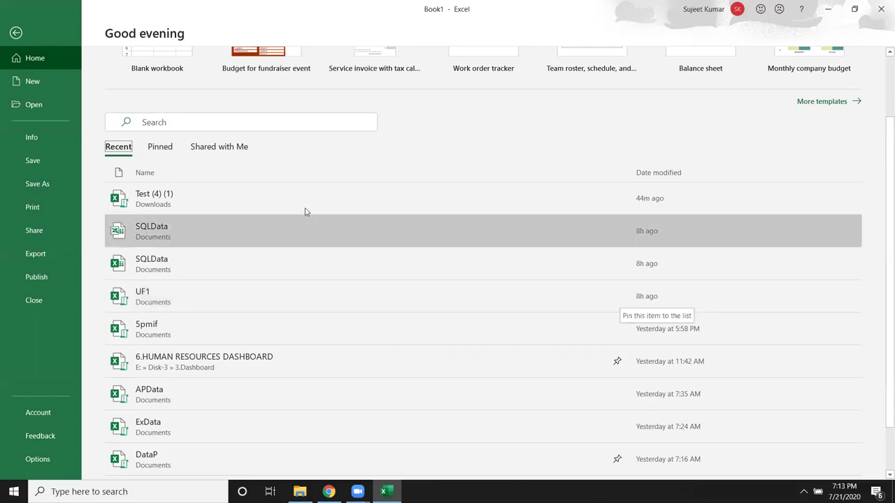
click(162, 148)
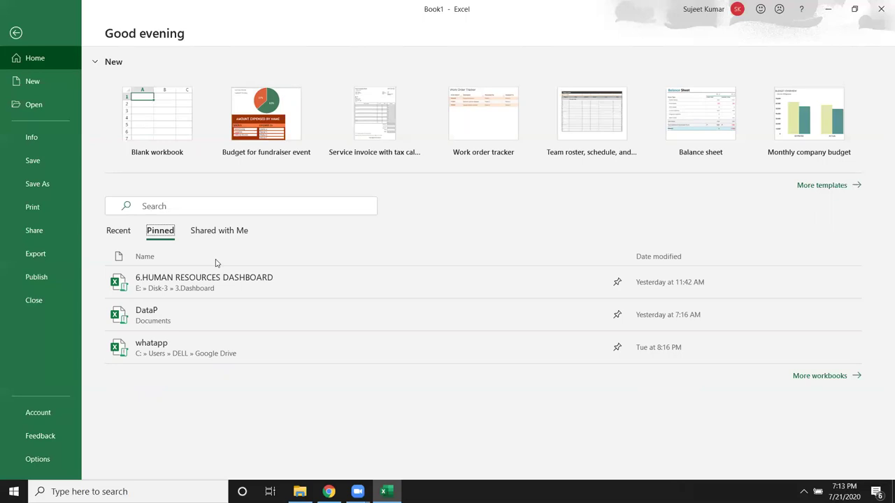
click(120, 234)
click(193, 235)
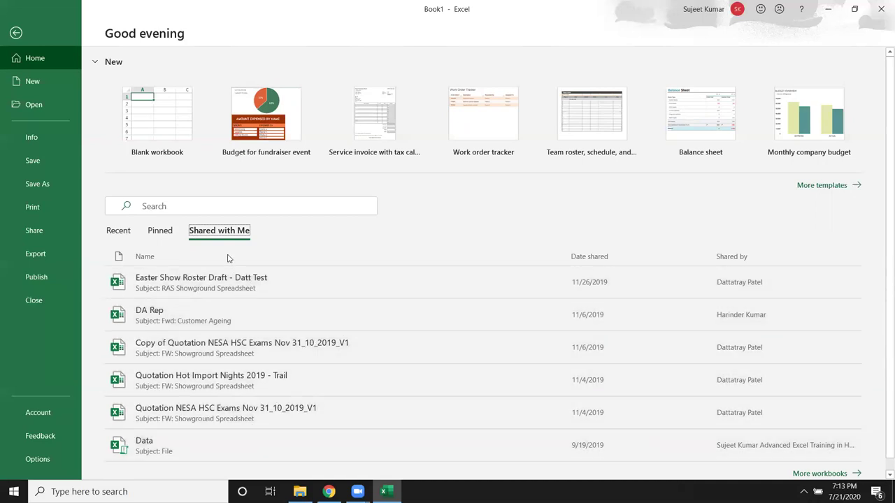
Open the New page and scroll through templates such as Invoice and Academic Calendar.
click(50, 84)
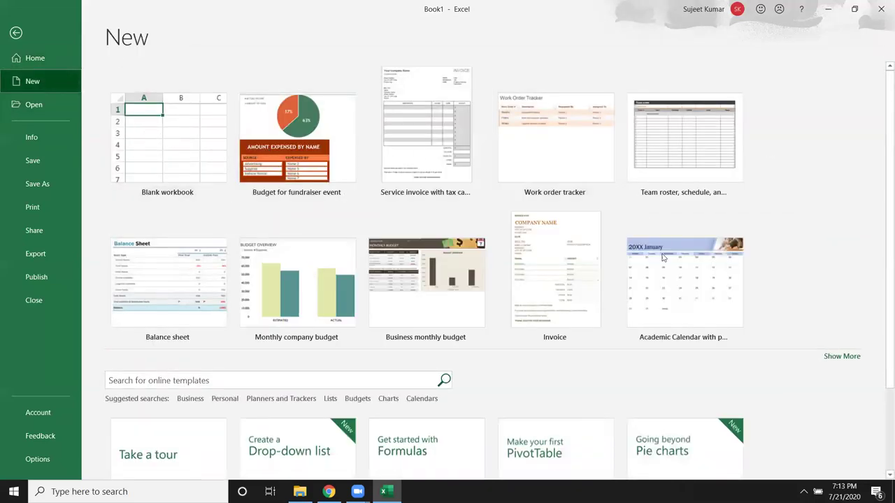
scroll(420, 409, down, 3)
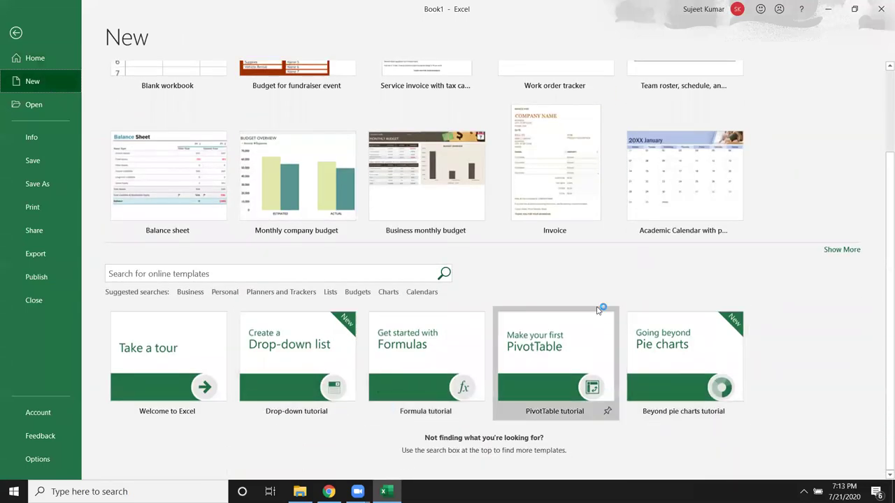
scroll(599, 309, up, 2)
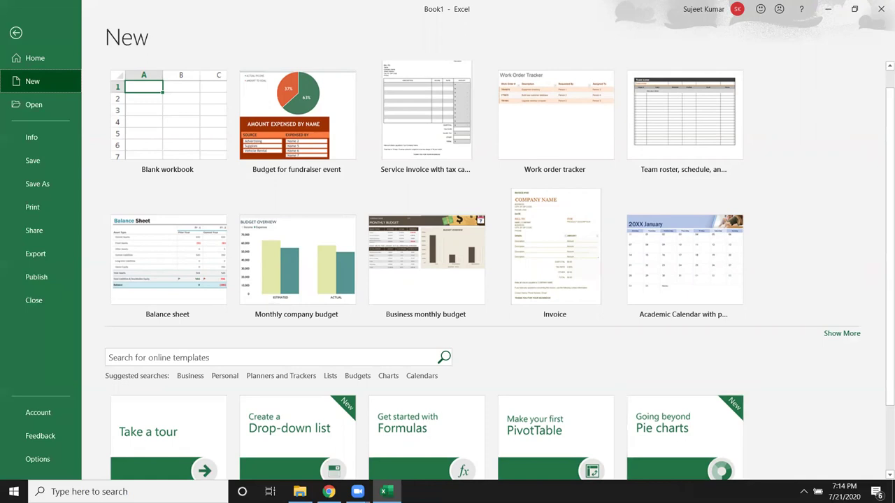
click(339, 353)
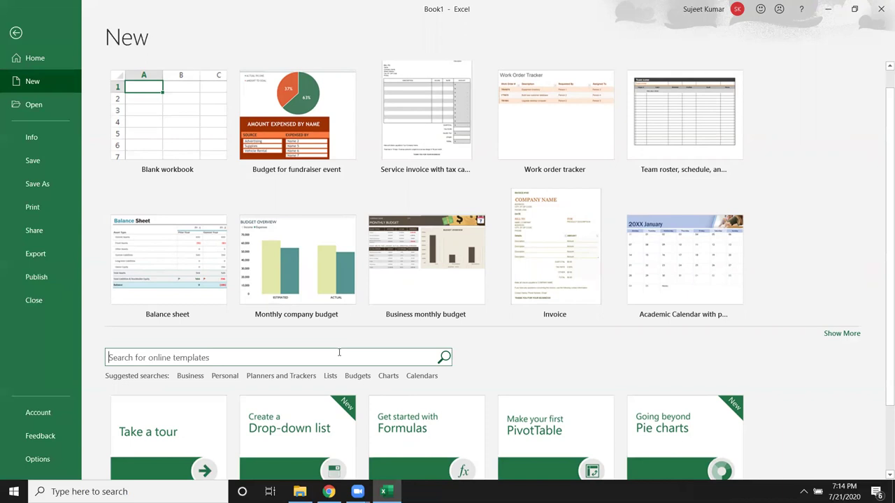
text(work order)
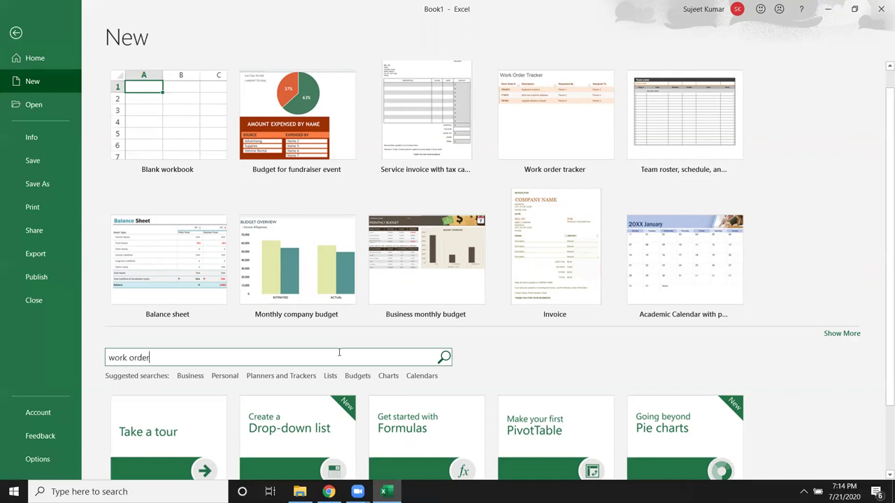
key(Return)
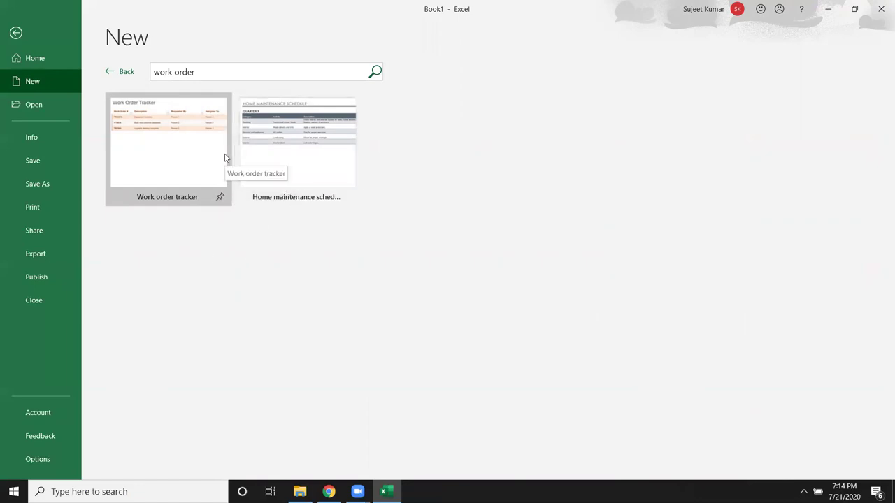
double_click(172, 75)
triple_click(172, 74)
key(BackSpace)
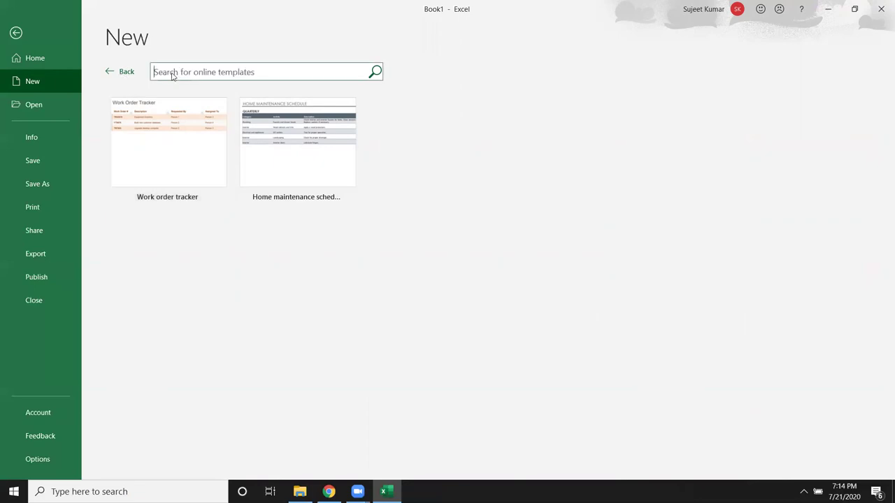
click(109, 75)
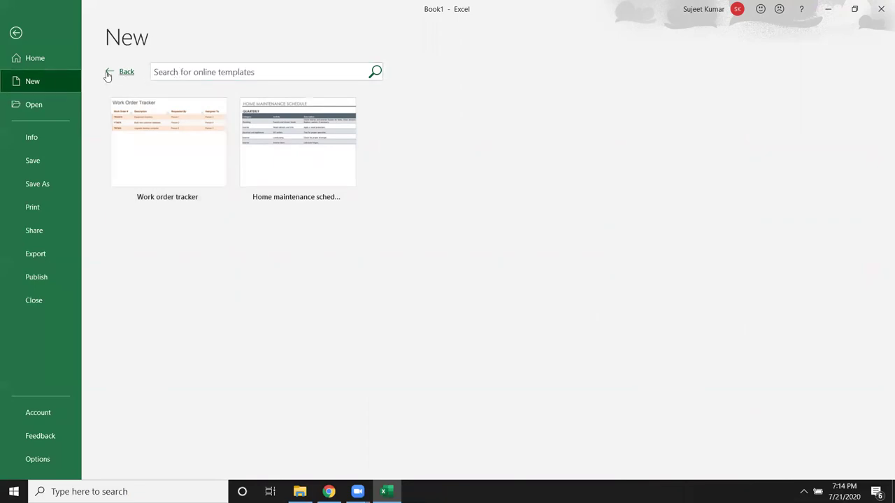
scroll(607, 459, down, 3)
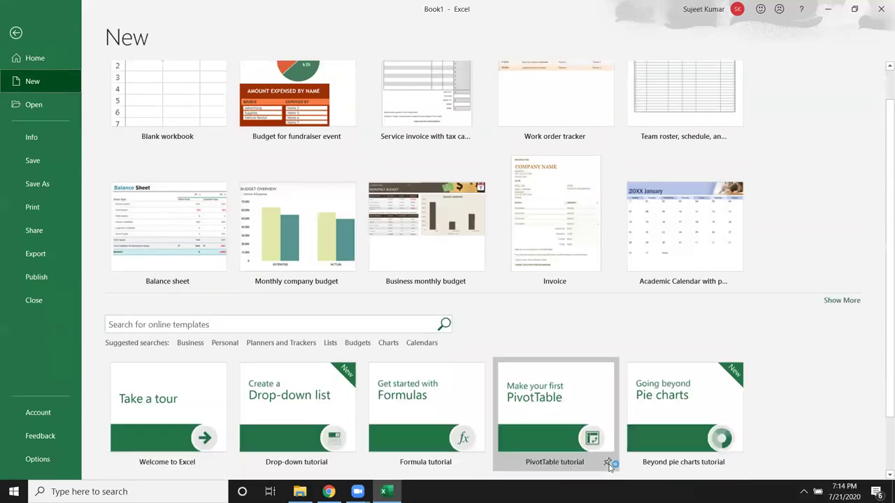
scroll(605, 459, up, 3)
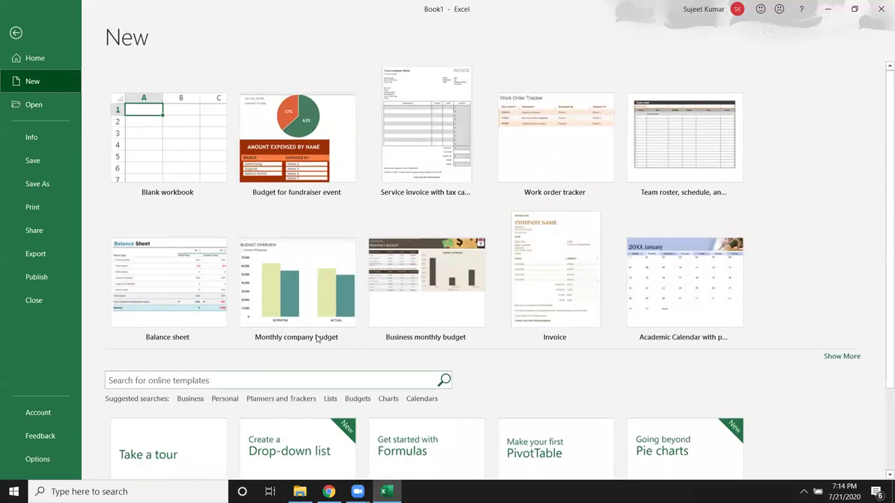
click(428, 103)
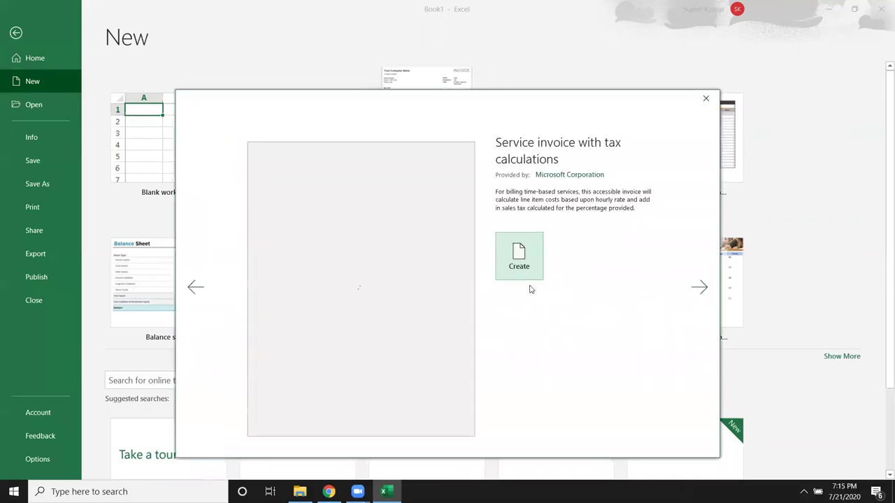
click(527, 267)
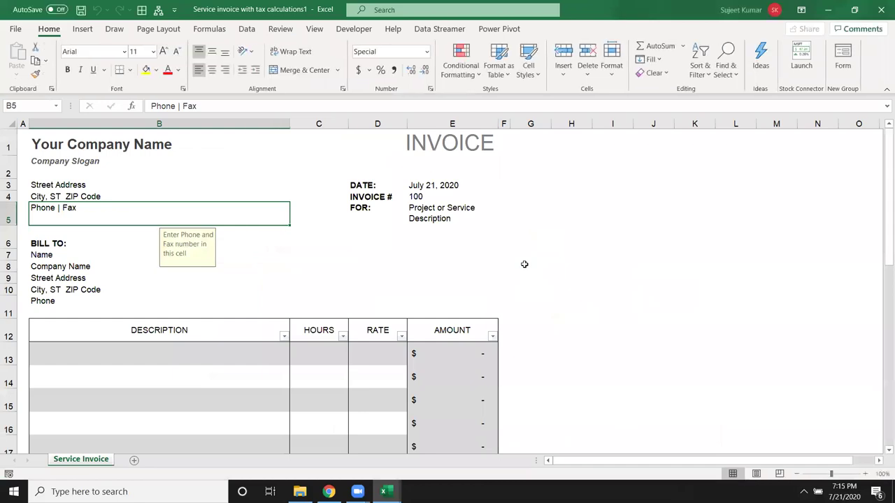
click(458, 218)
scroll(458, 220, down, 4)
scroll(458, 223, down, 4)
scroll(458, 224, down, 1)
scroll(458, 223, up, 4)
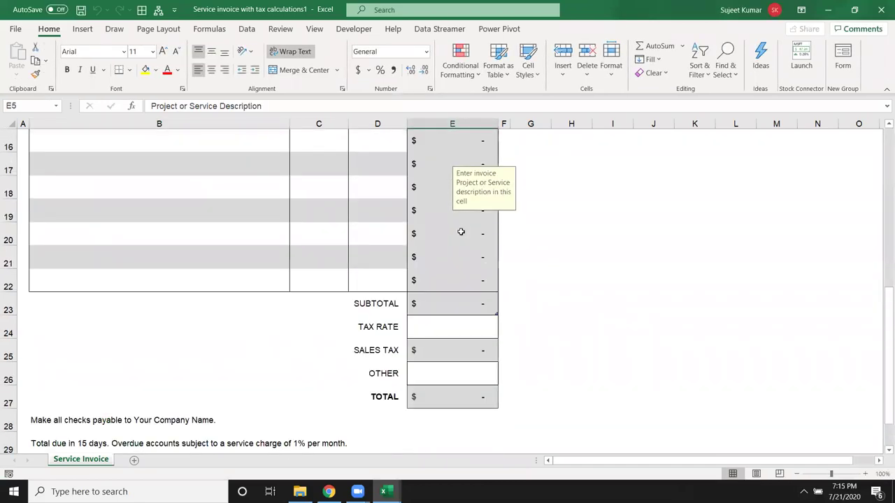
scroll(461, 231, up, 3)
scroll(461, 231, up, 2)
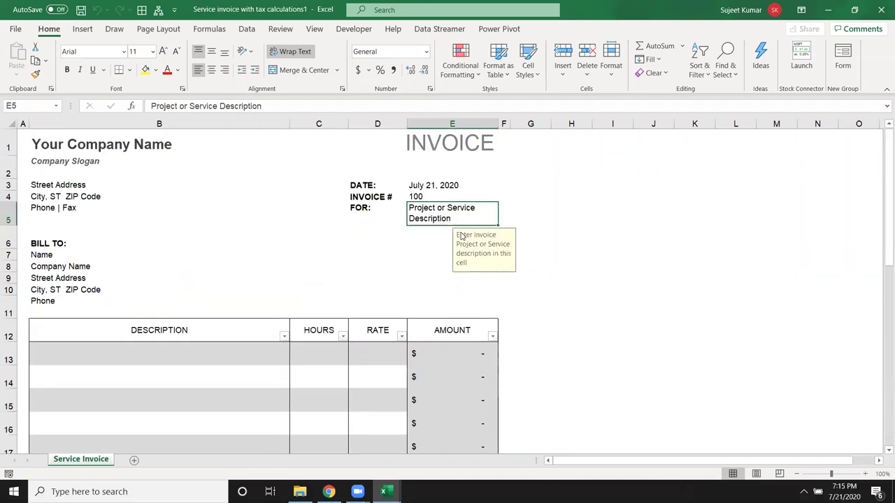
click(117, 144)
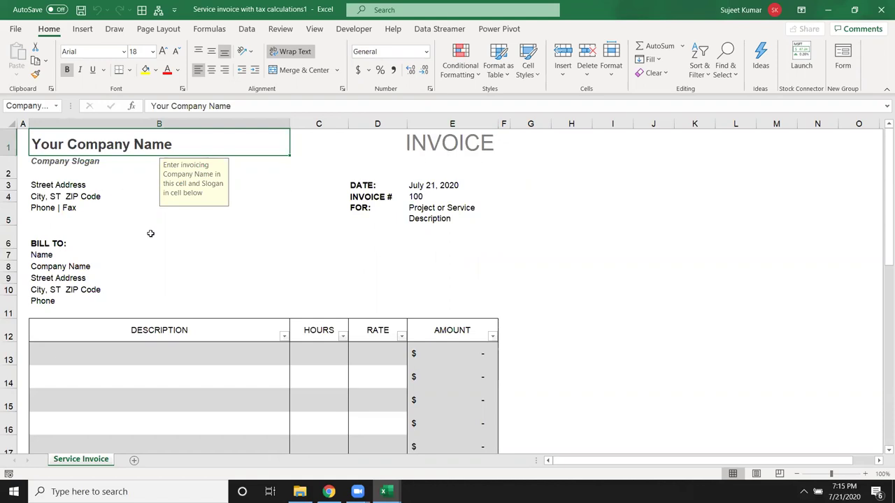
drag(150, 241, 473, 307)
scroll(473, 306, down, 3)
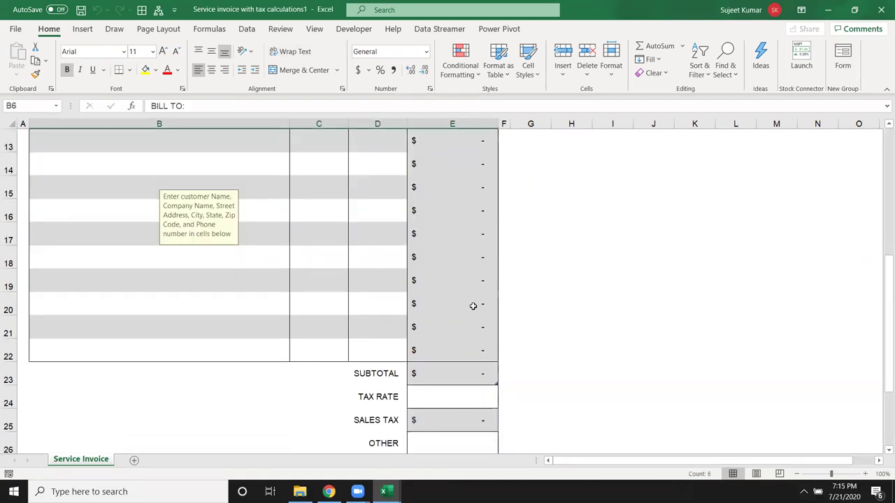
scroll(473, 306, down, 5)
scroll(472, 306, up, 3)
scroll(469, 303, up, 5)
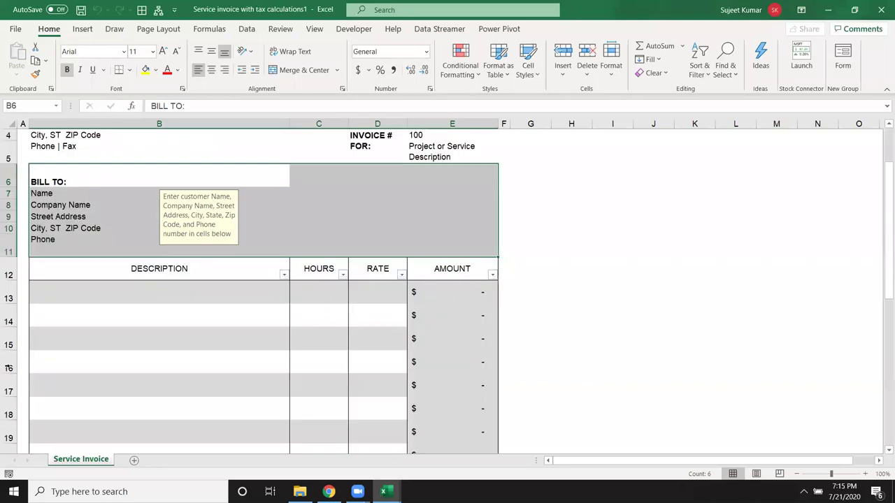
click(881, 10)
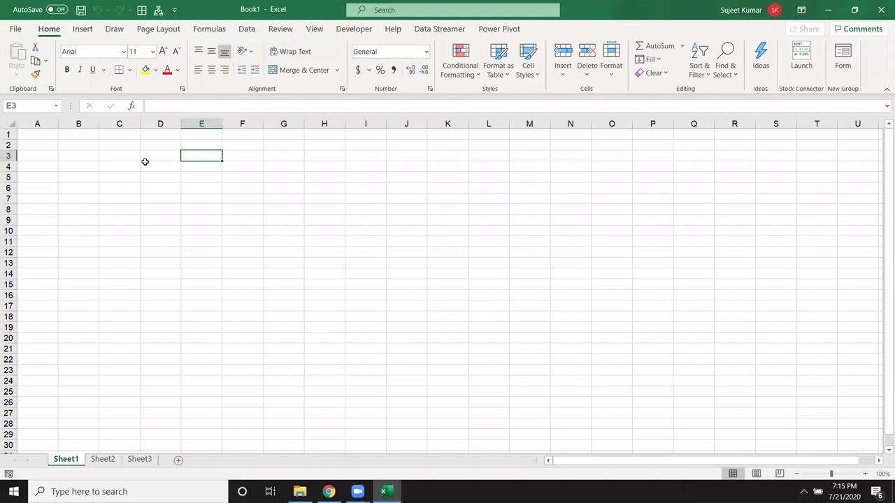
Go to File > Open and scroll through the recent workbooks list.
click(18, 29)
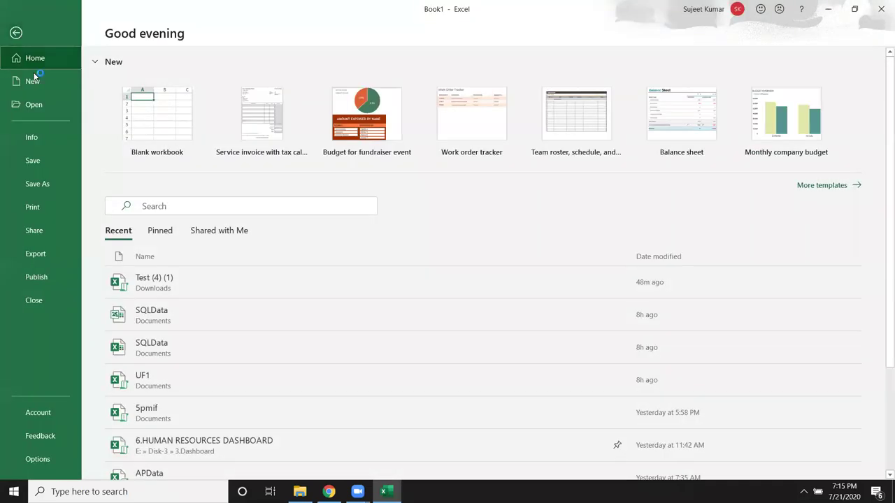
click(42, 108)
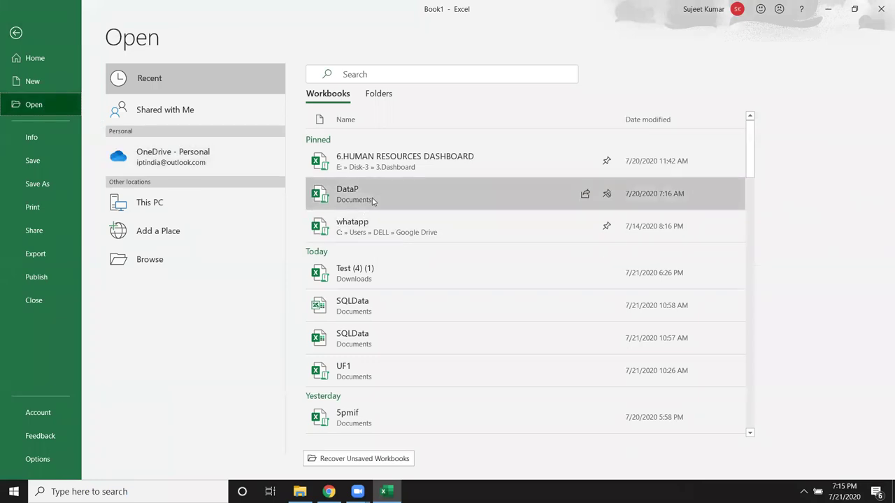
scroll(373, 204, down, 3)
scroll(376, 214, down, 2)
scroll(379, 221, up, 5)
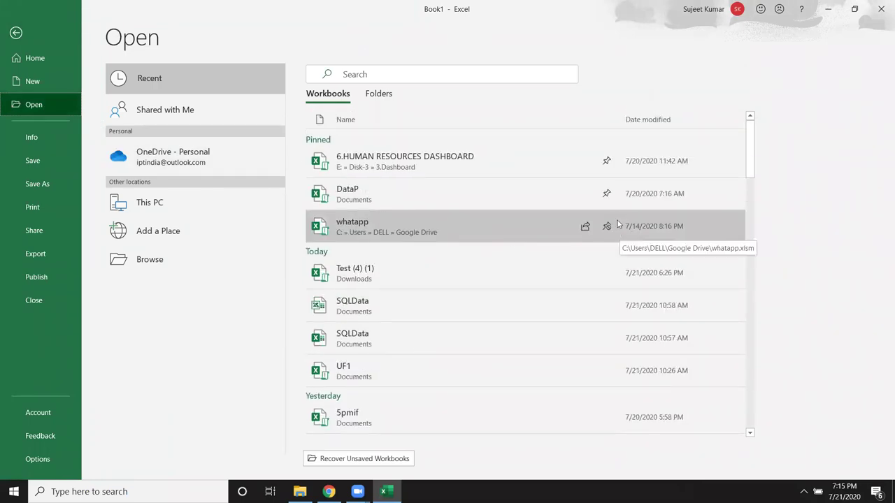
scroll(617, 224, down, 2)
scroll(610, 235, down, 2)
scroll(608, 248, down, 3)
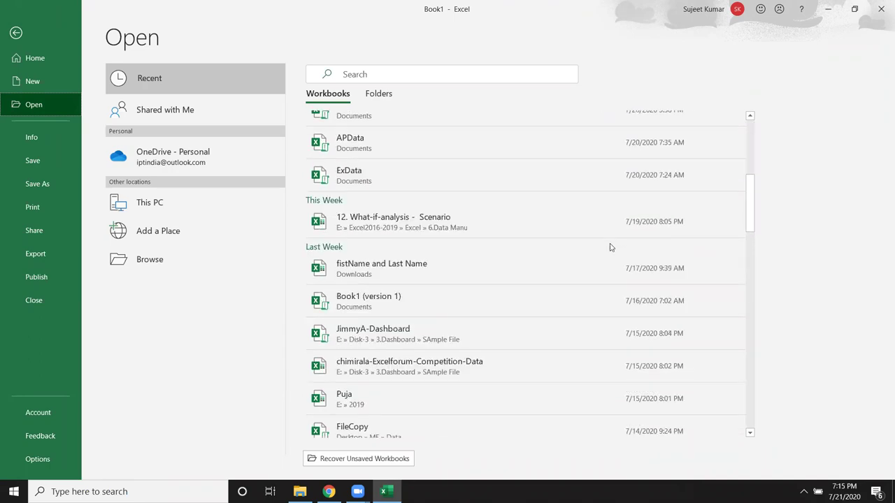
scroll(611, 245, down, 3)
scroll(531, 224, down, 4)
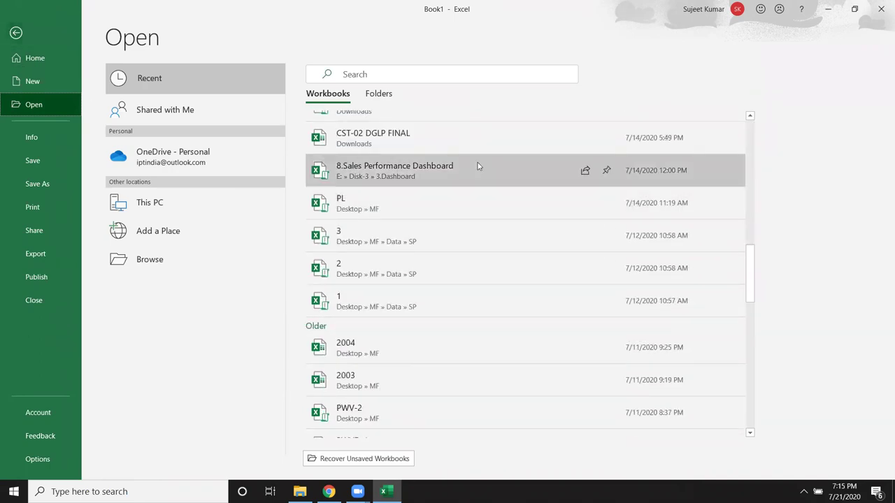
scroll(464, 178, down, 3)
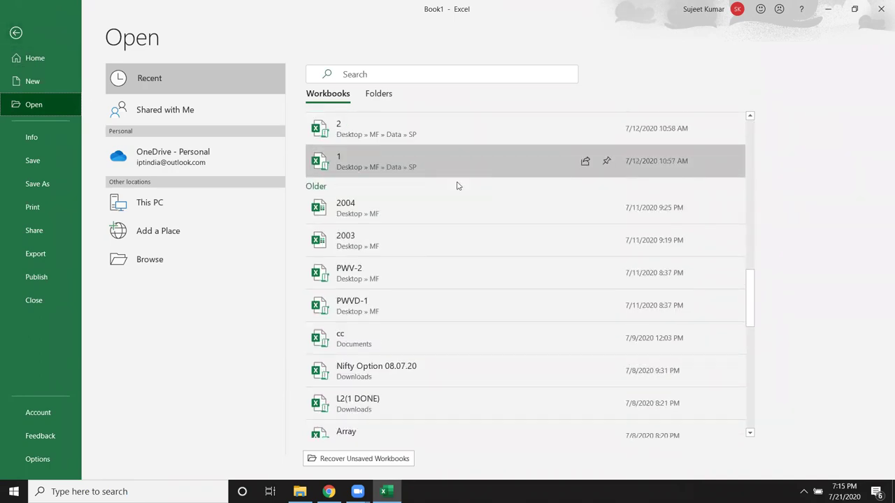
Show the recent Folders list and pin the Documents folder.
click(388, 97)
scroll(434, 161, up, 3)
scroll(434, 160, up, 4)
scroll(435, 160, up, 1)
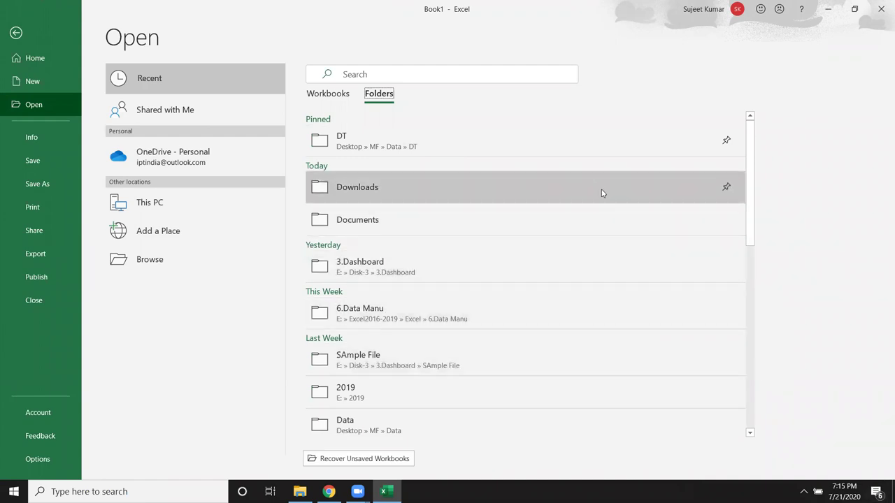
click(727, 224)
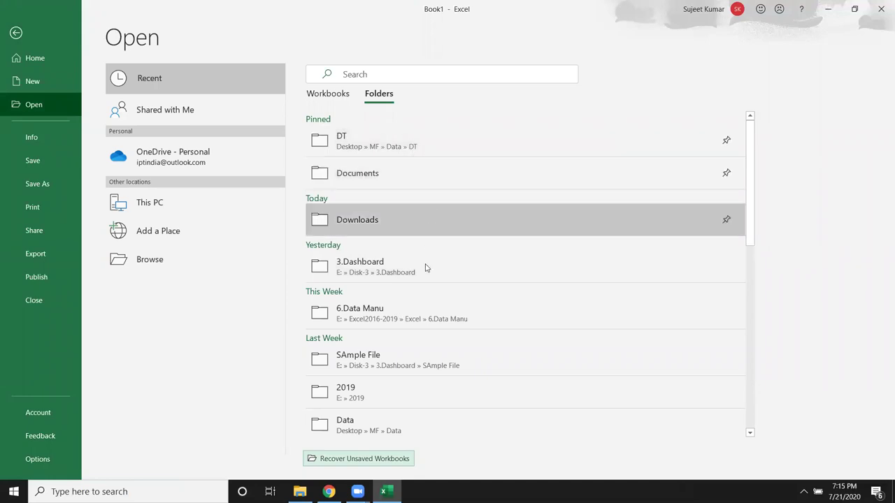
scroll(423, 306, down, 2)
scroll(423, 311, down, 2)
scroll(422, 311, up, 2)
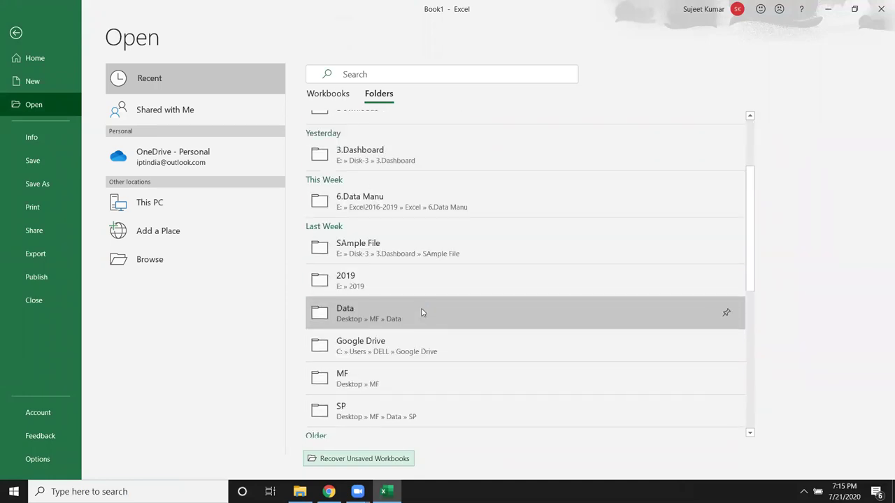
scroll(422, 312, up, 2)
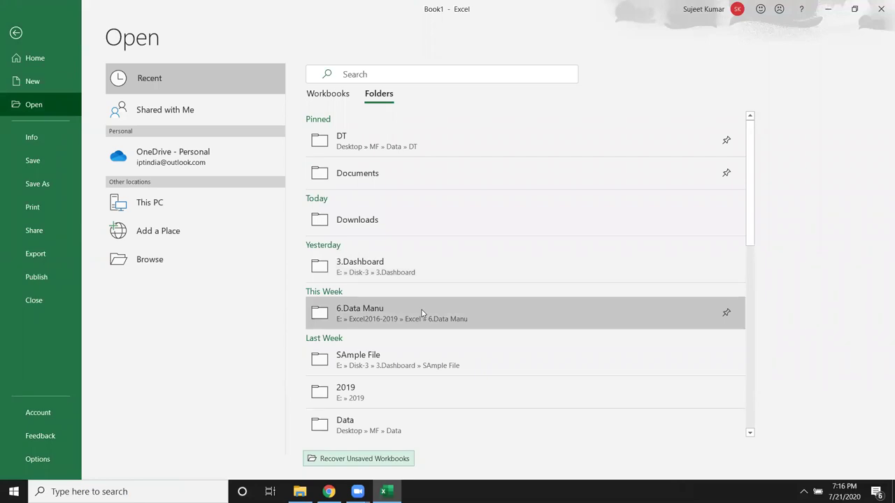
Open Recover Unsaved Workbooks, select all six files, then cancel without opening any.
click(354, 464)
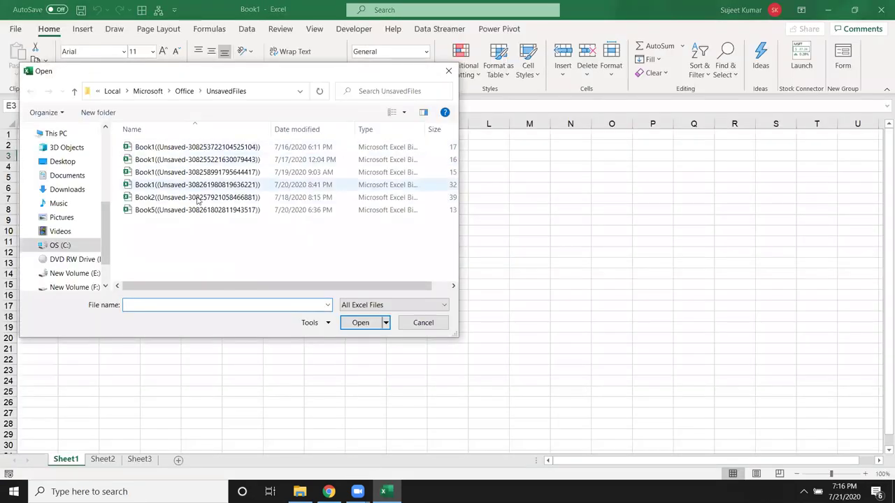
drag(320, 258, 123, 137)
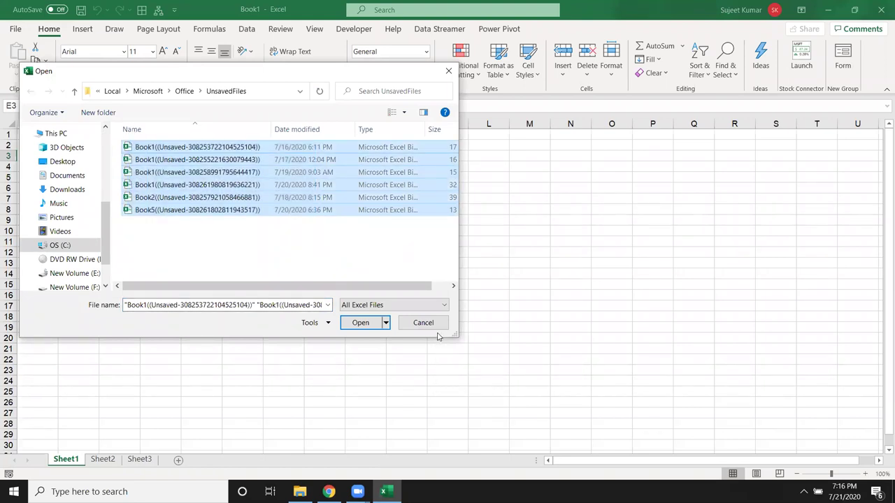
click(423, 323)
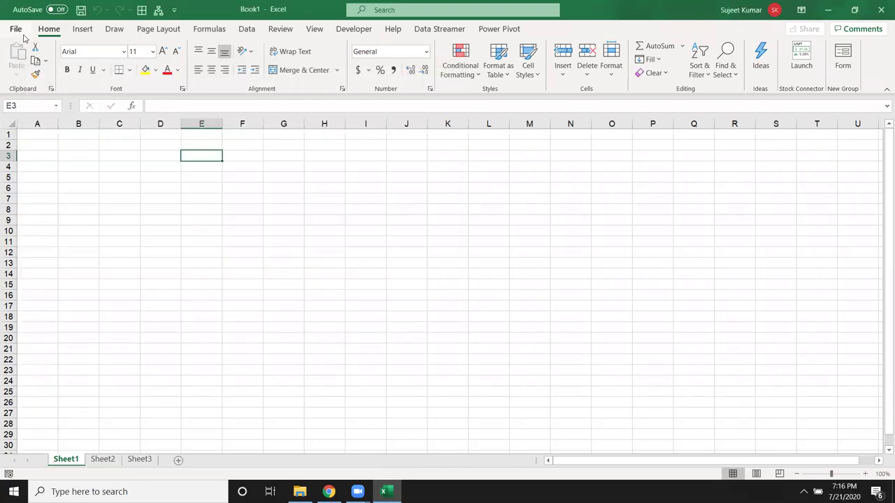
Reopen File, pass through Open, and show Book1's Info page.
click(15, 28)
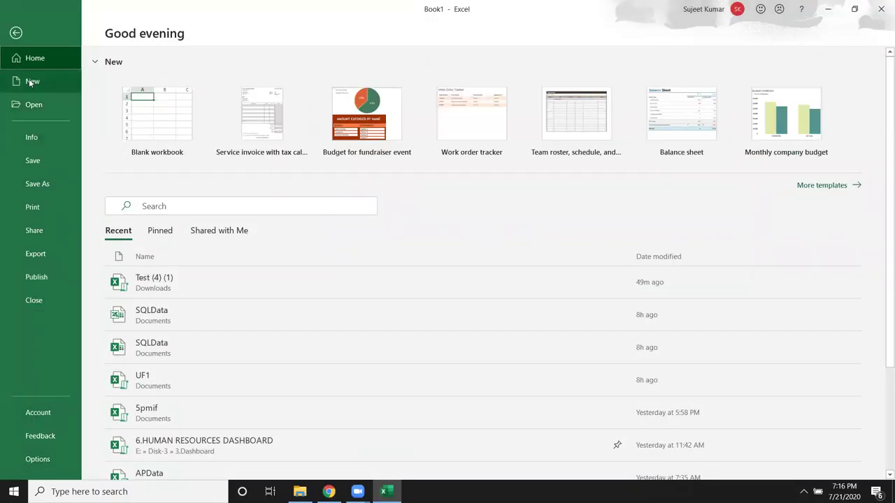
click(40, 110)
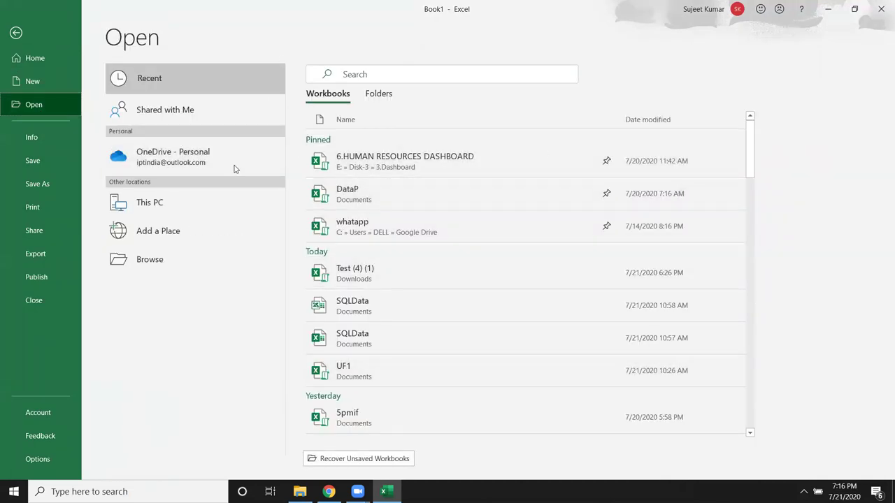
click(24, 143)
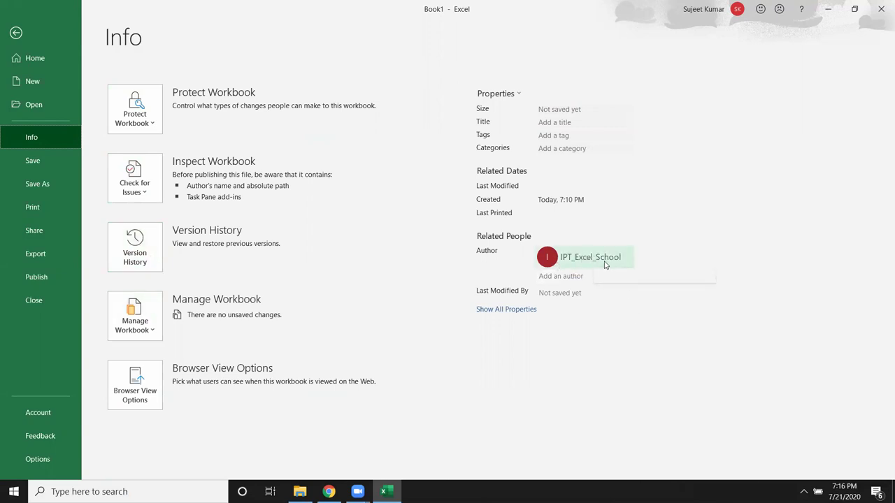
Start adding an author on the Info page, cancel it, and close Backstage to the worksheet.
click(15, 34)
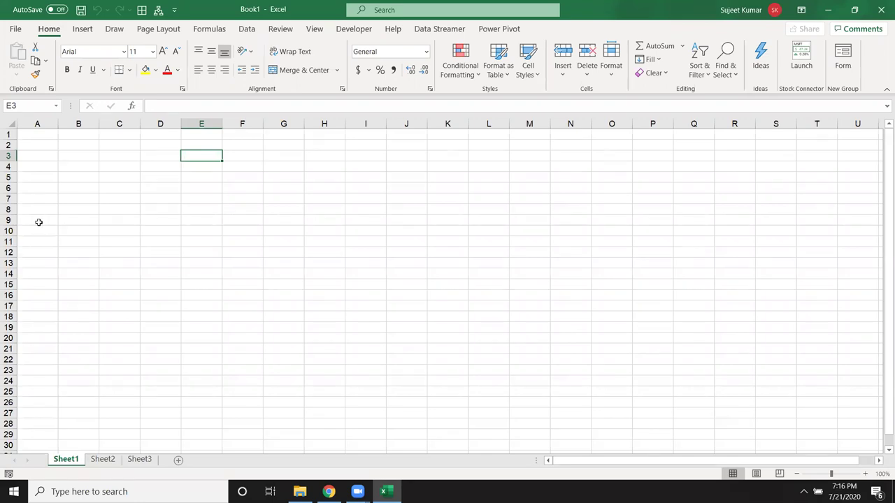
click(15, 31)
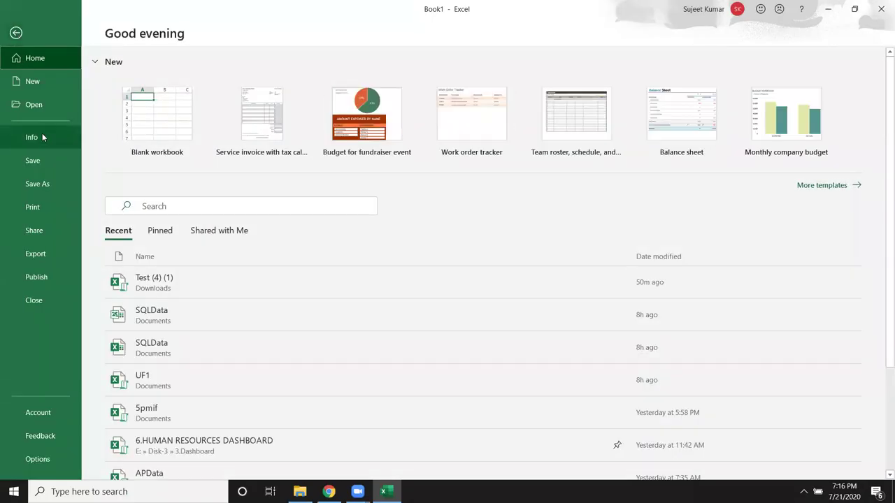
click(42, 135)
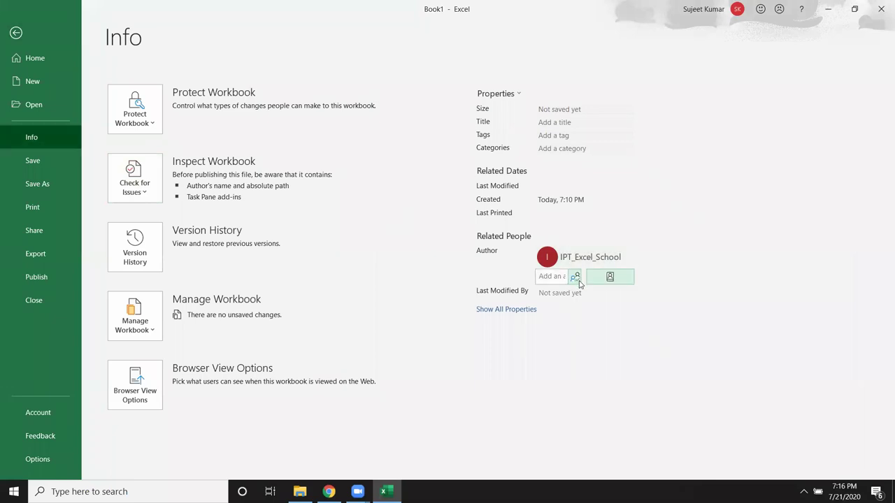
click(547, 278)
key(Escape)
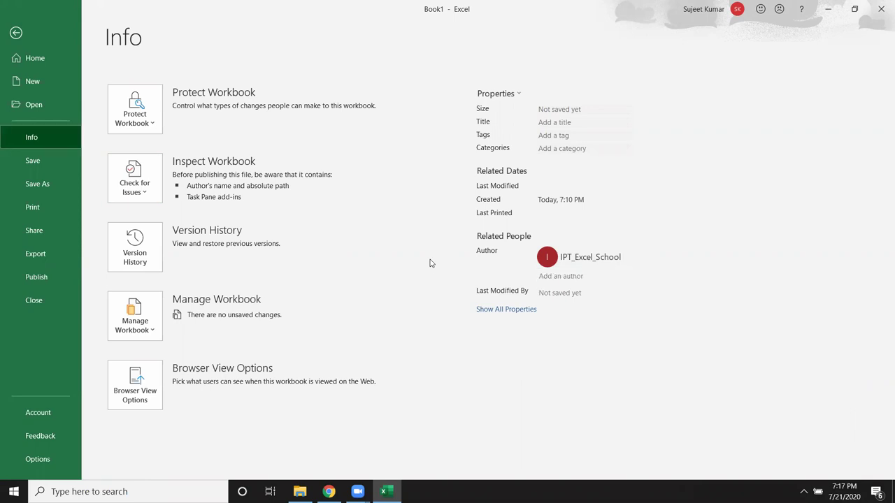
key(Escape)
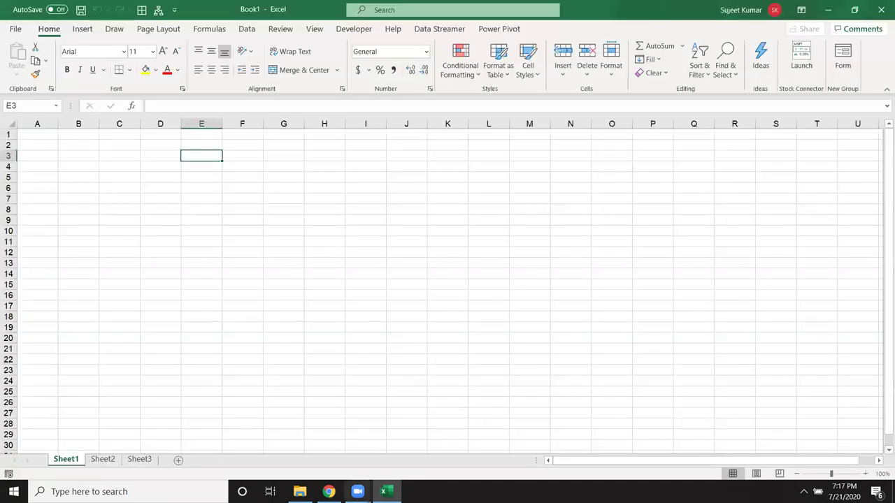
In File Explorer, open the whole Downloads folder and select CST-02 DGLP FINAL.
click(299, 491)
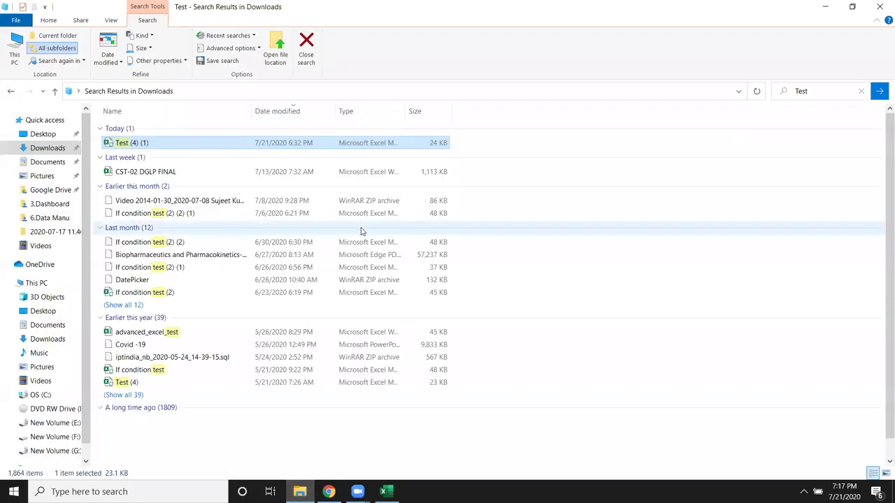
click(47, 149)
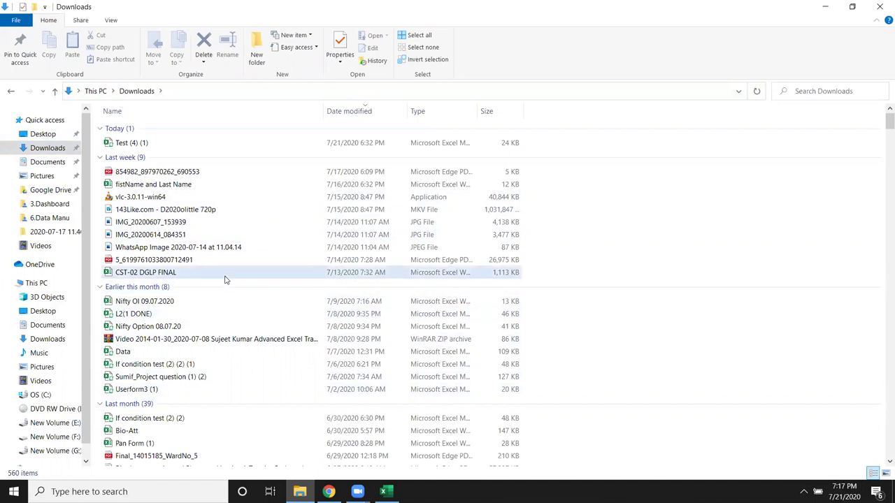
click(187, 274)
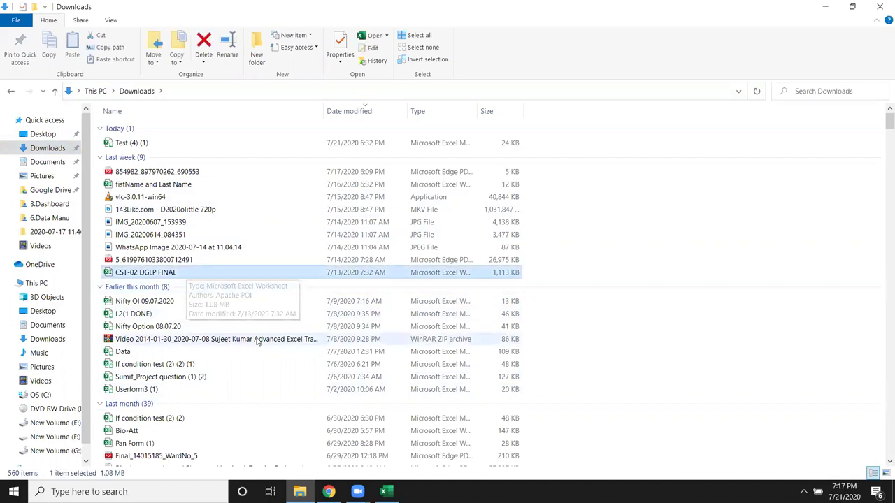
Go to the Desktop folder and open the MF folder.
click(39, 135)
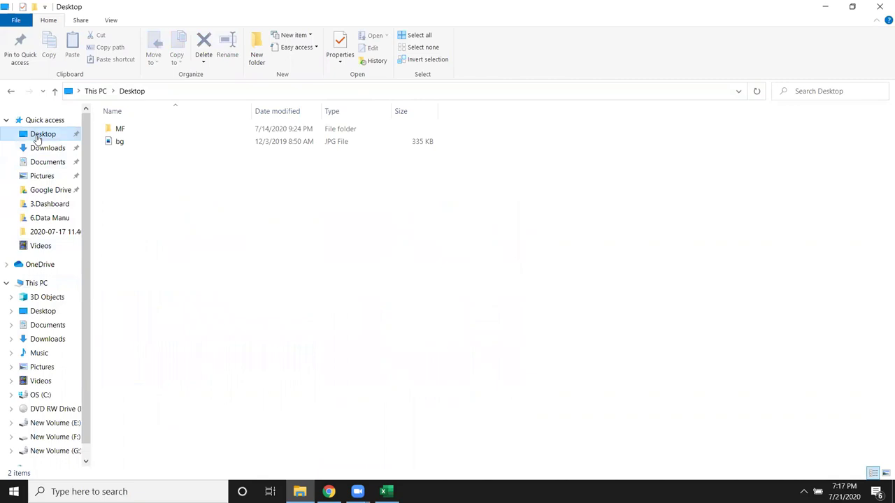
click(137, 132)
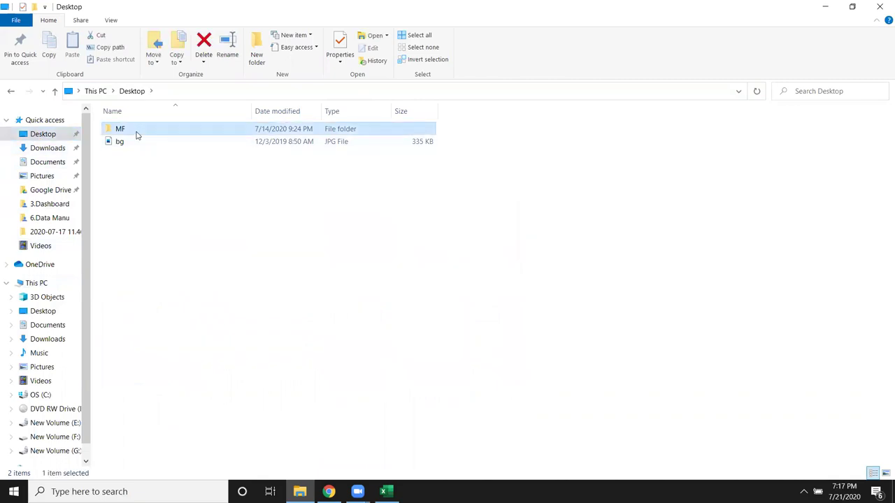
double_click(137, 133)
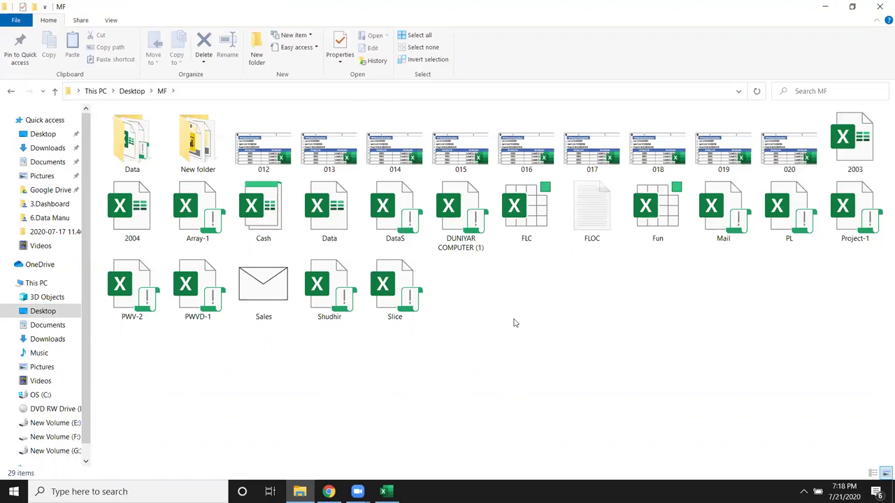
double_click(332, 236)
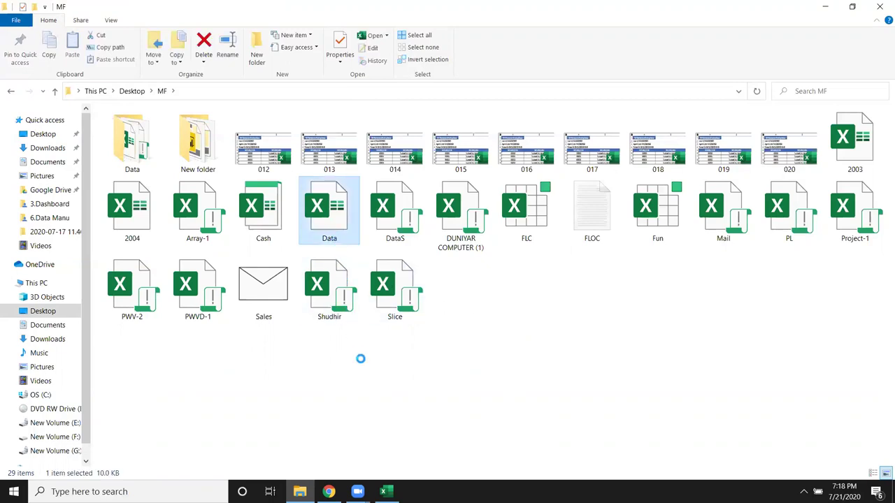
key(shift+F10)
click(394, 469)
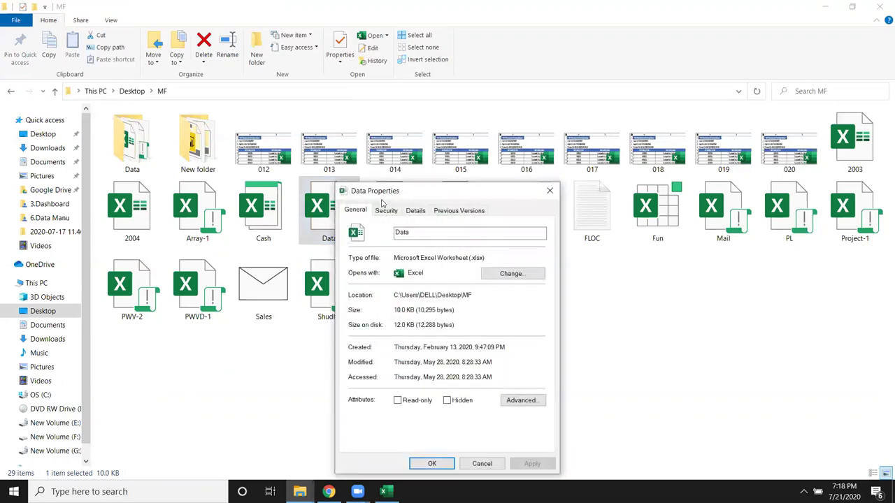
drag(390, 196, 496, 164)
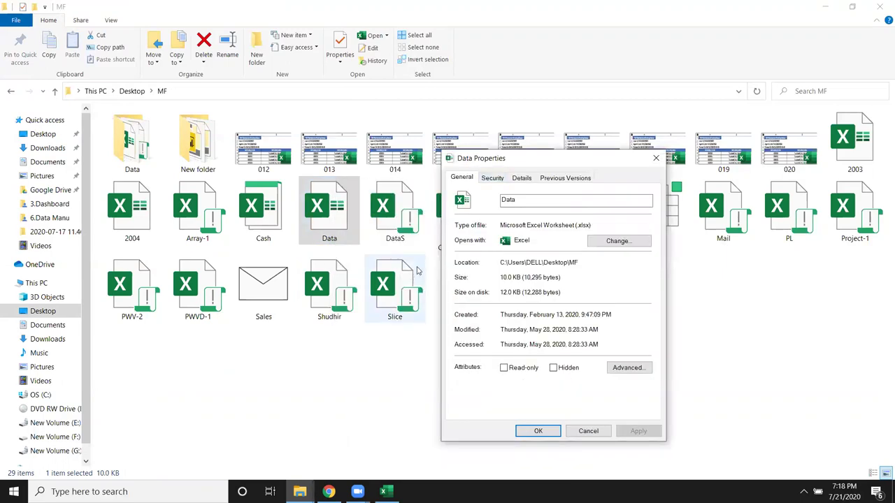
click(532, 182)
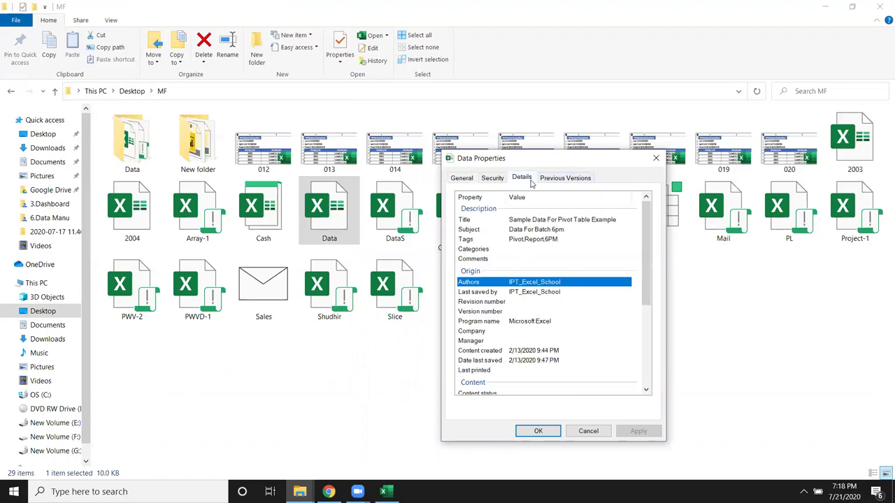
click(535, 221)
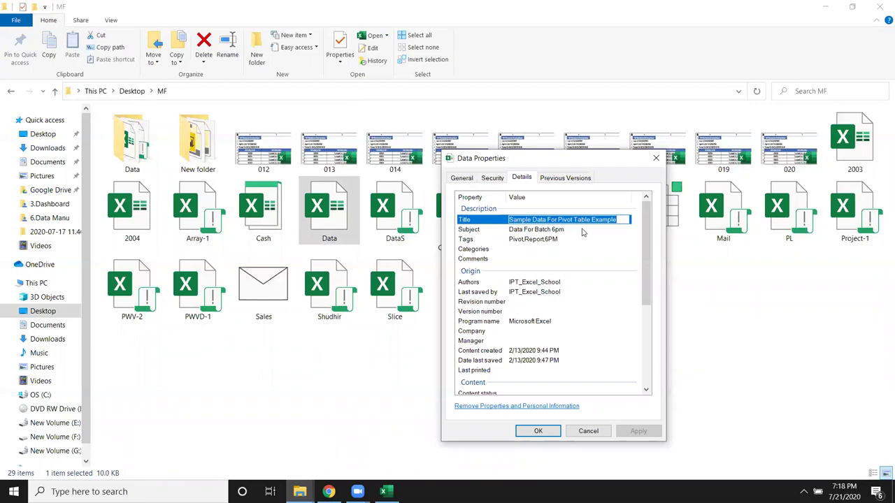
click(580, 231)
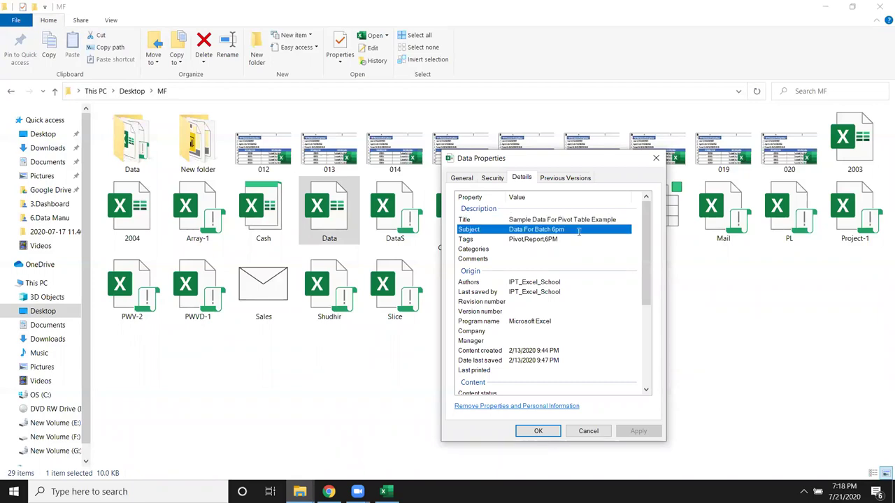
click(573, 240)
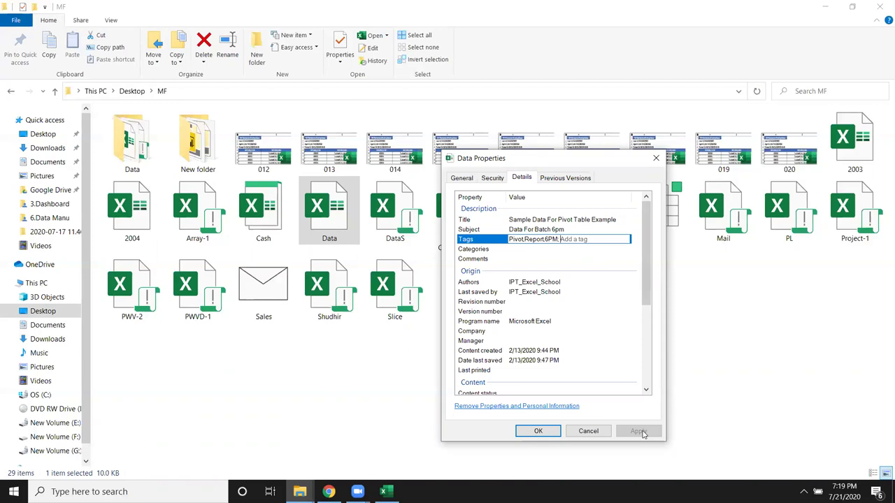
click(576, 431)
click(445, 408)
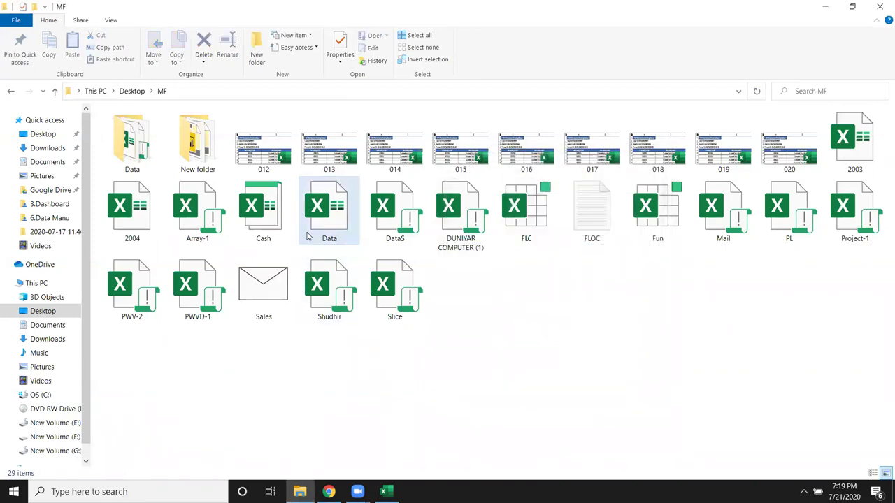
Search the MF folder for 'pivot', visit Desktop, then return to the five matching results.
mouse_move(308, 236)
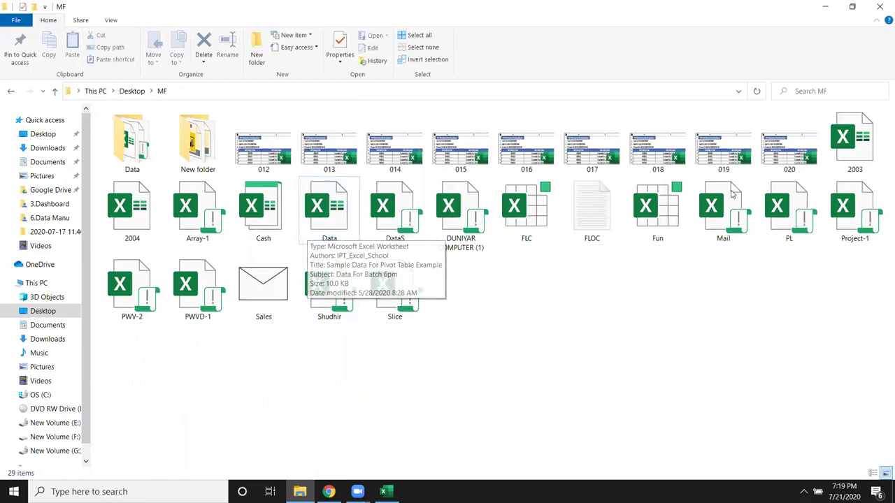
click(818, 94)
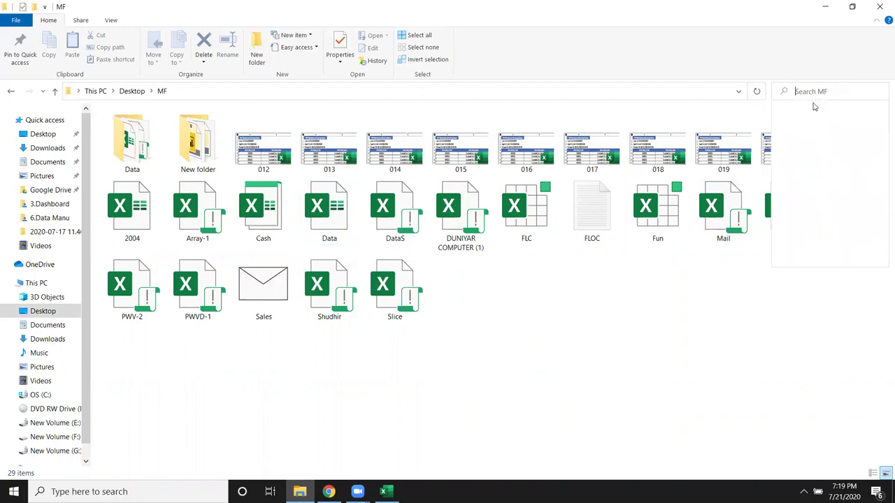
text(p)
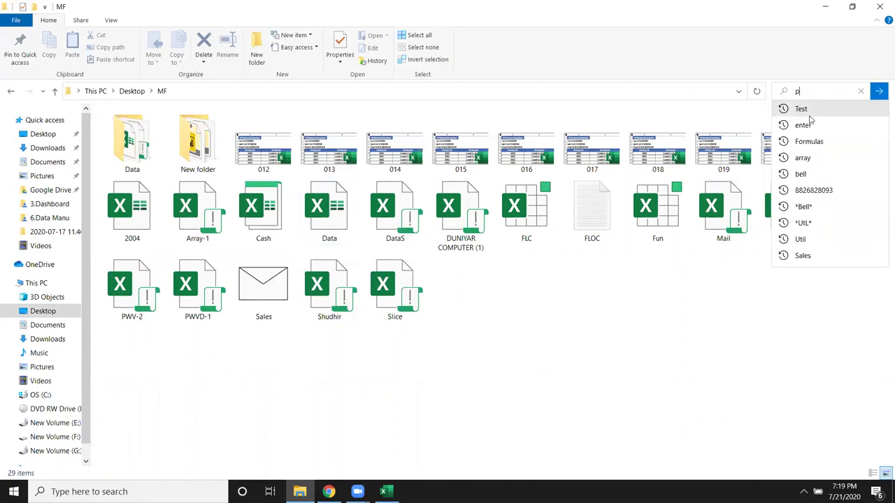
text(l)
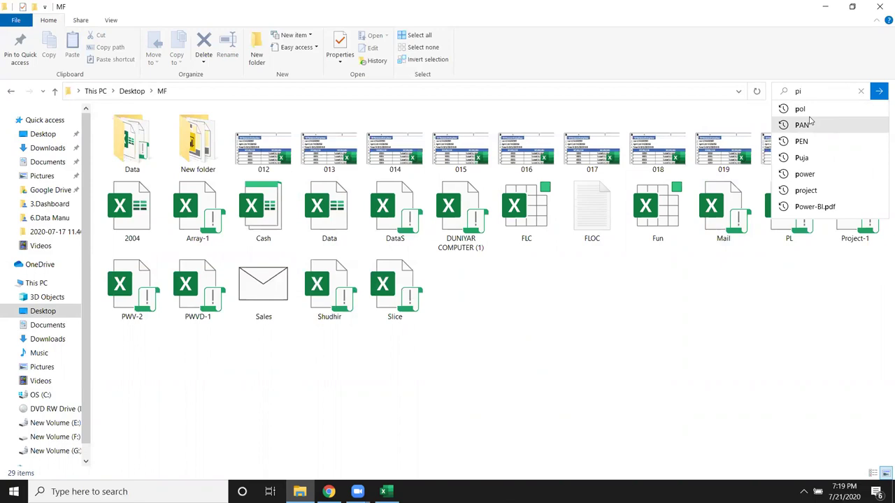
text(vot)
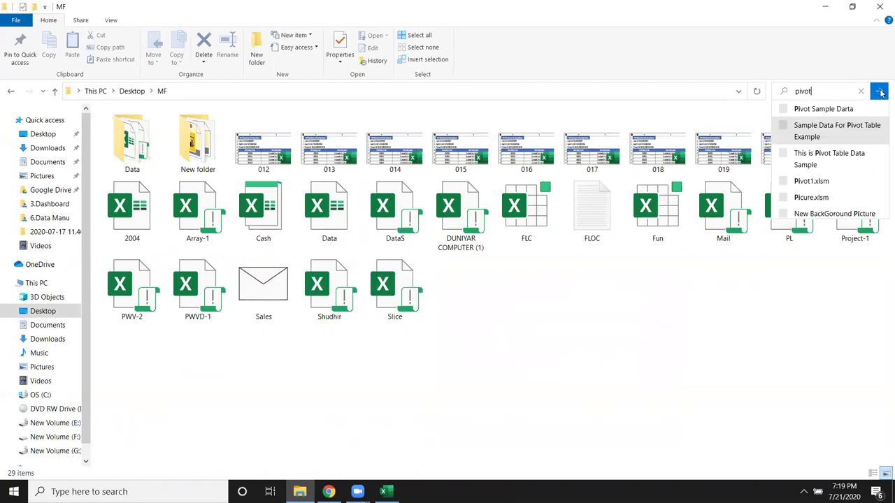
click(879, 92)
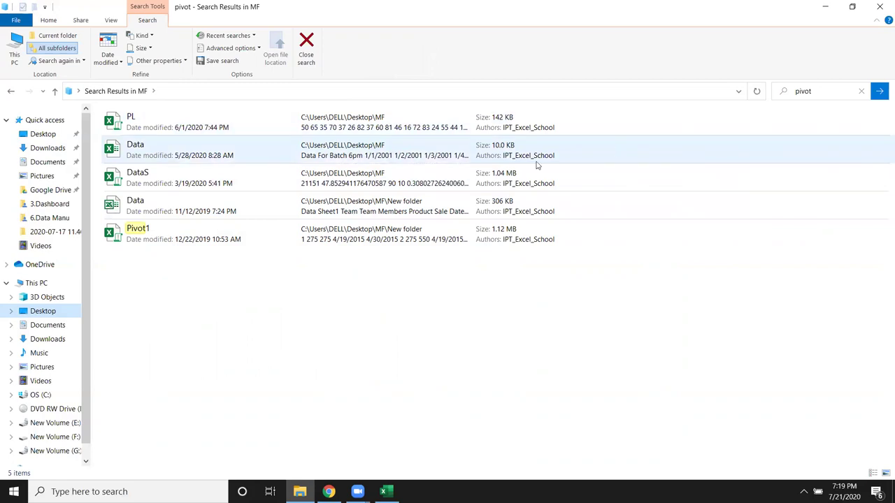
click(40, 314)
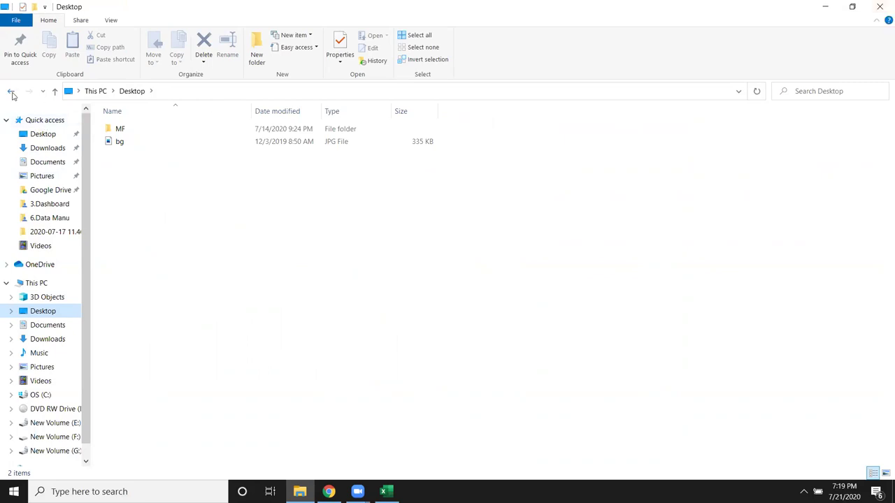
click(13, 95)
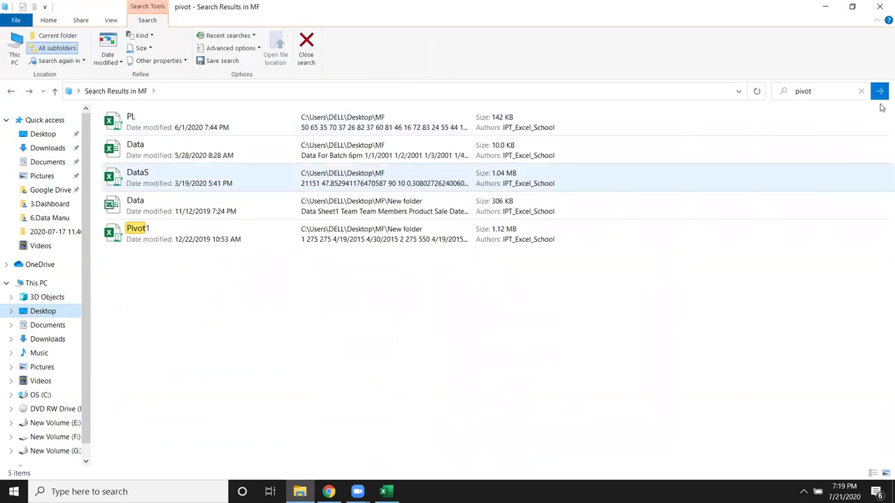
Close File Explorer and show Excel's Save As locations for Book1.
click(879, 6)
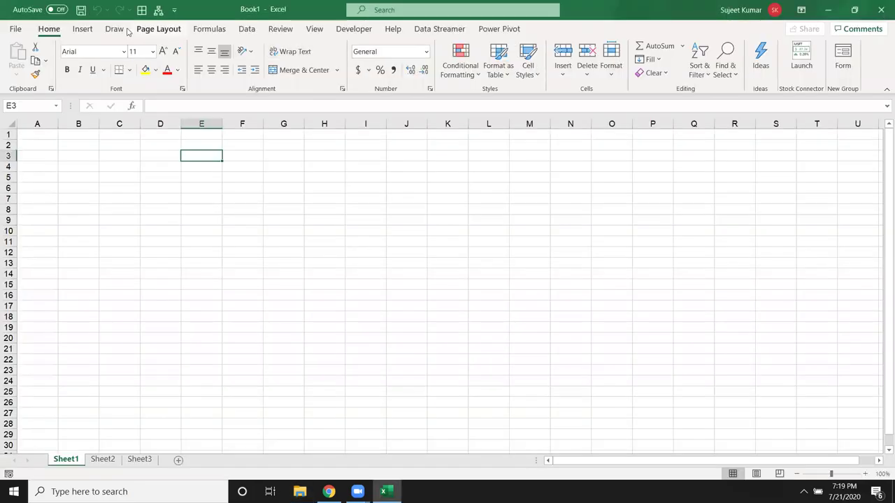
click(19, 28)
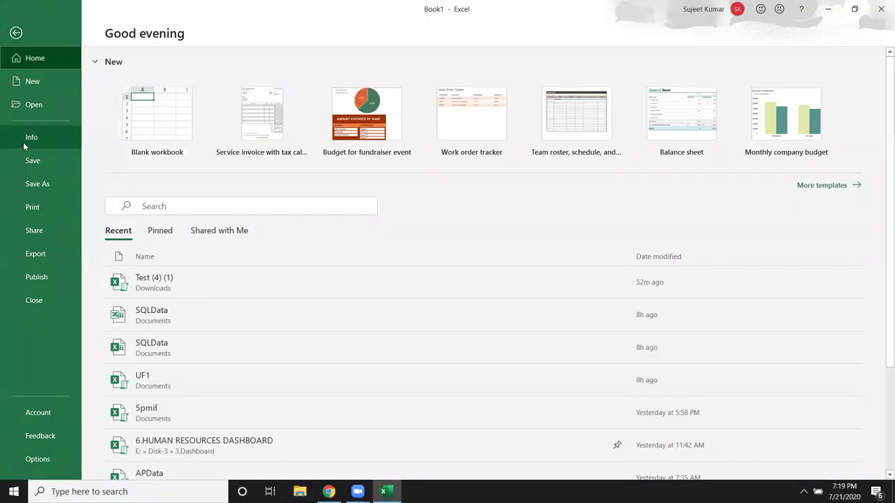
click(35, 181)
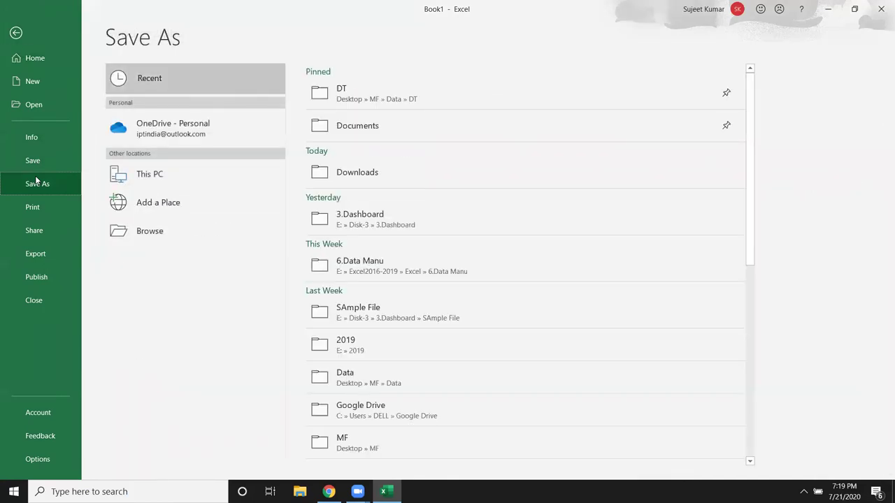
Browse for a save folder with the Excel Workbook format, then cancel without saving.
click(168, 237)
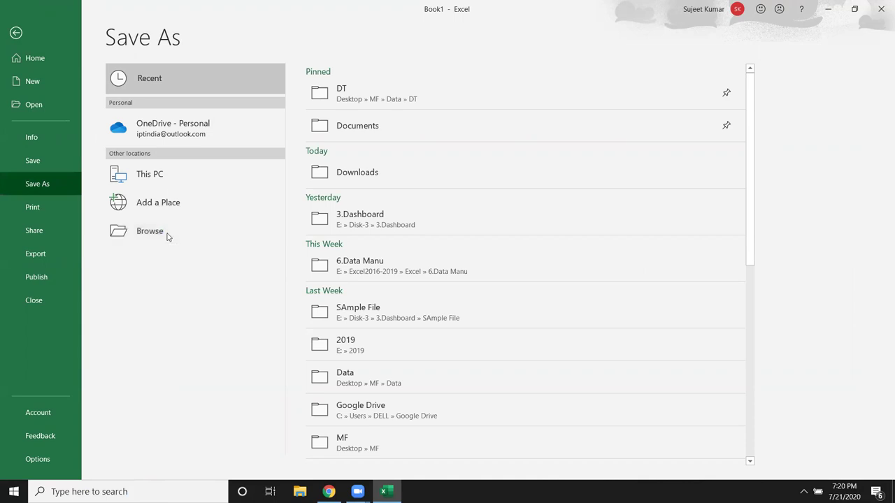
click(259, 258)
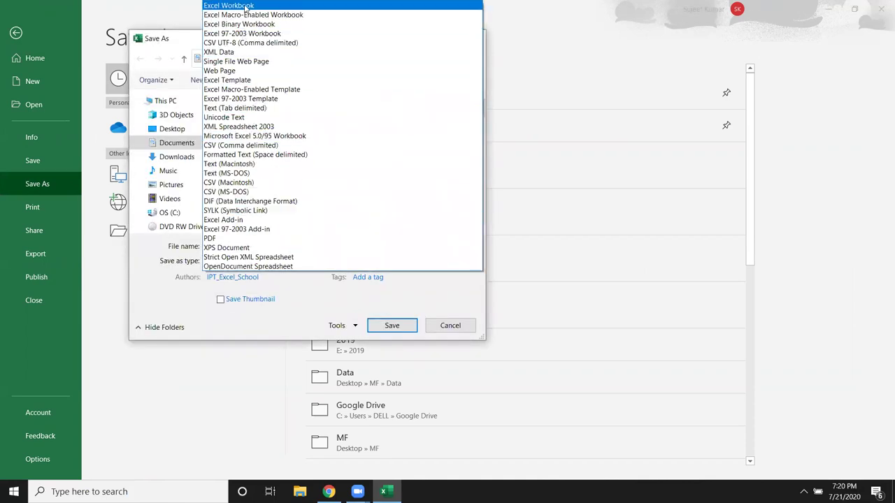
click(245, 7)
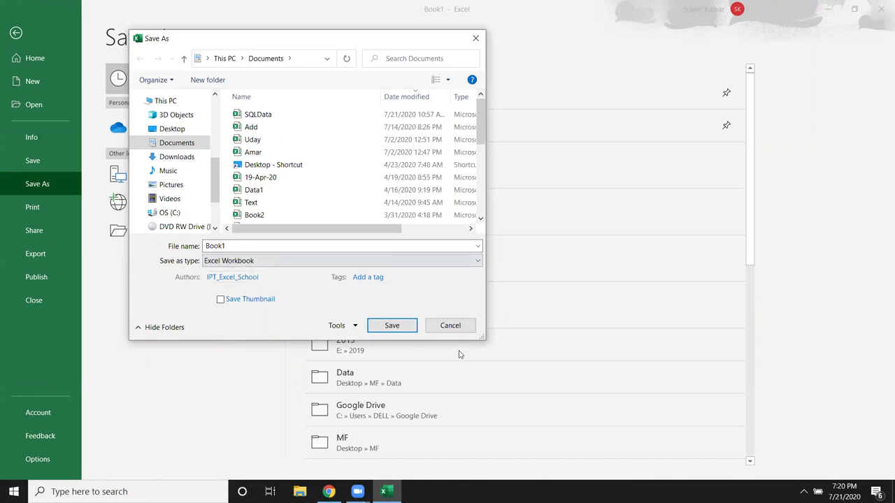
click(451, 330)
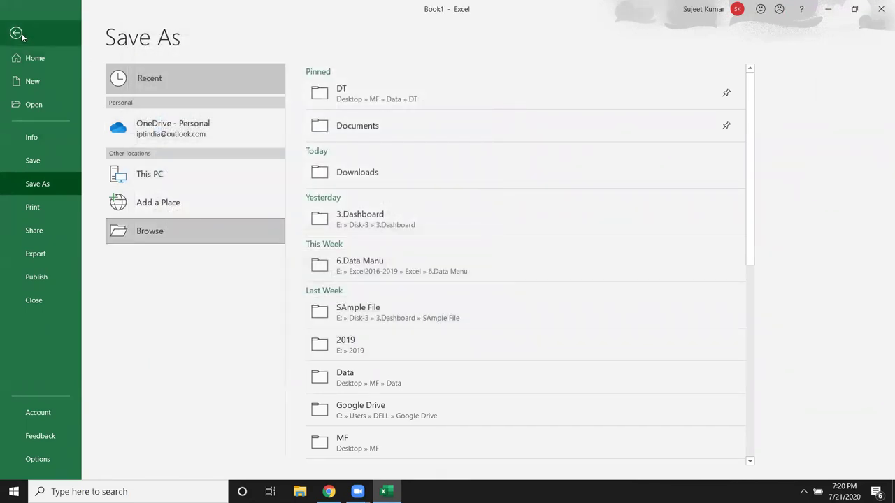
Open MF, select Project-1, Mail, PWV-2, PWVD-1 and 2004 to check sizes, then close it.
click(299, 491)
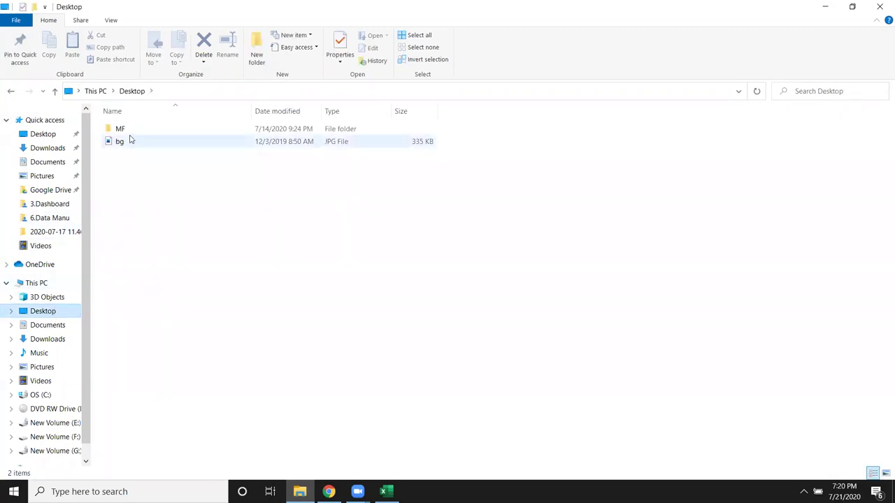
double_click(120, 130)
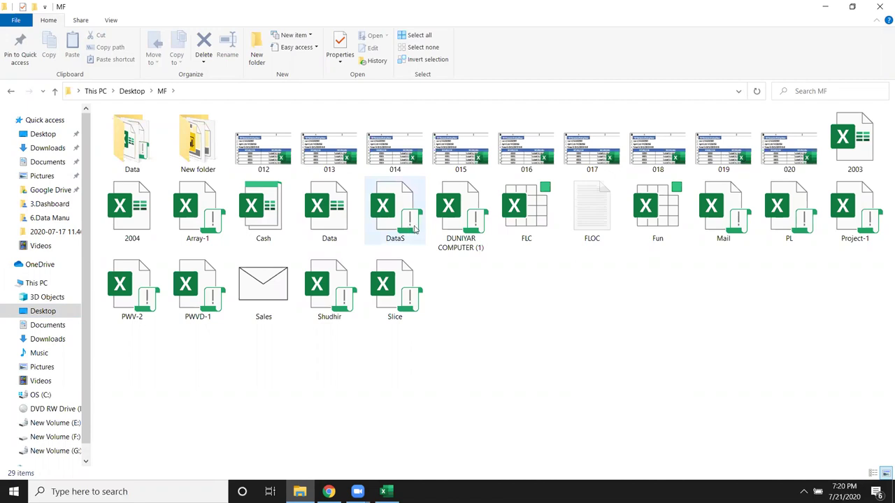
mouse_move(409, 232)
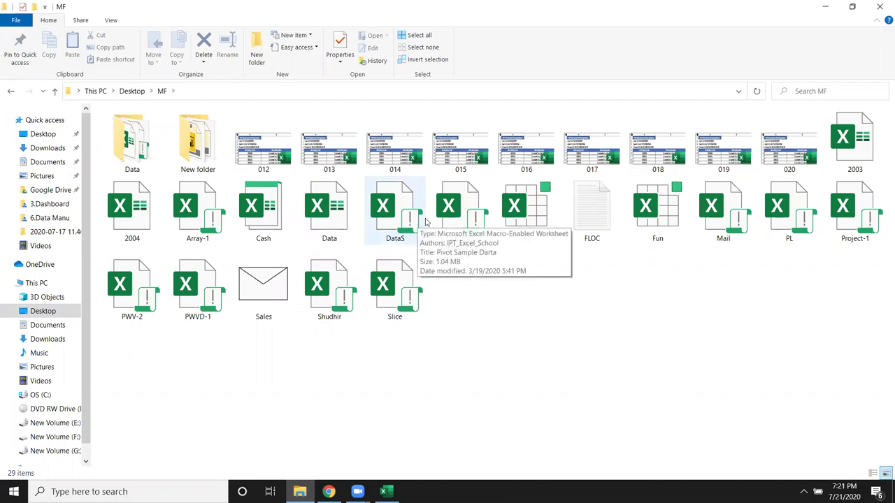
mouse_move(487, 222)
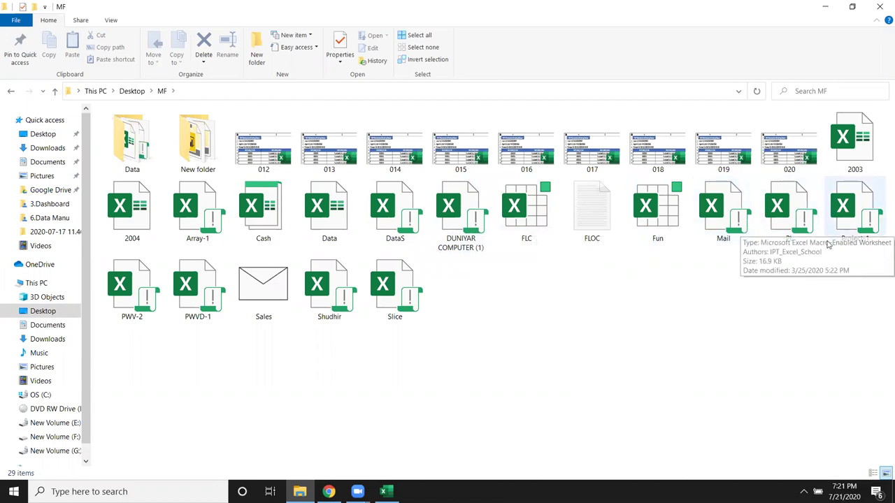
click(847, 229)
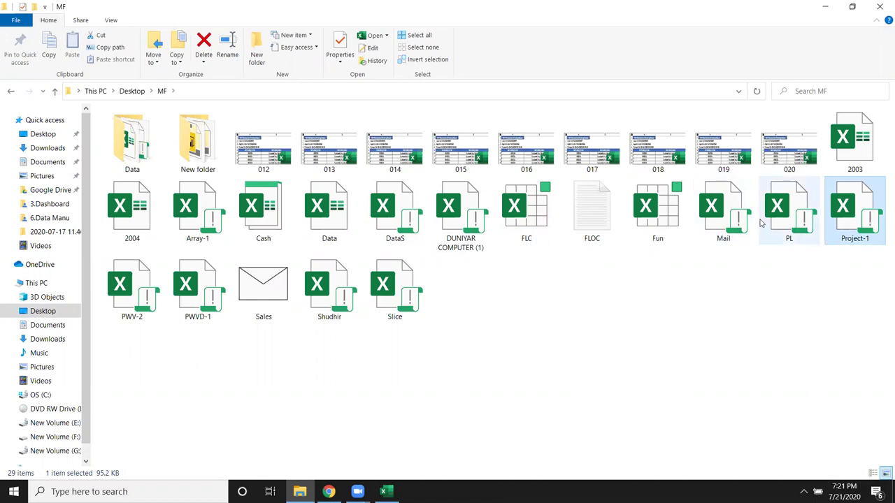
click(788, 218)
click(734, 222)
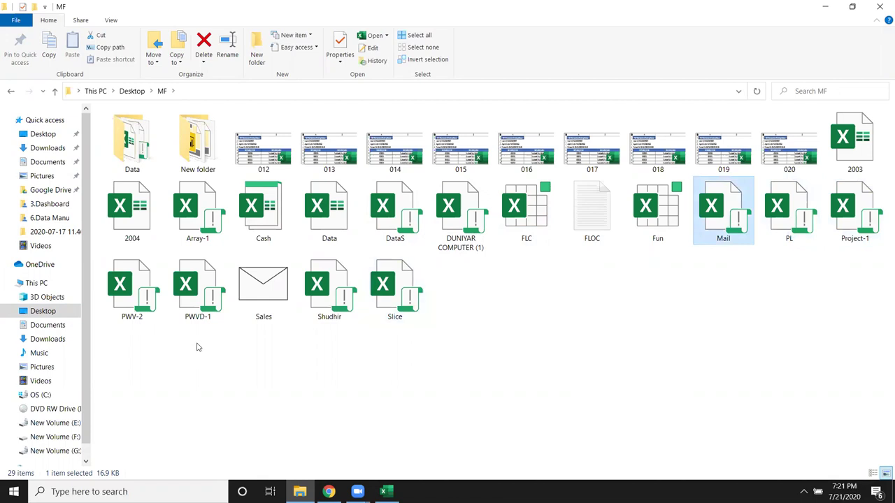
click(136, 312)
click(183, 307)
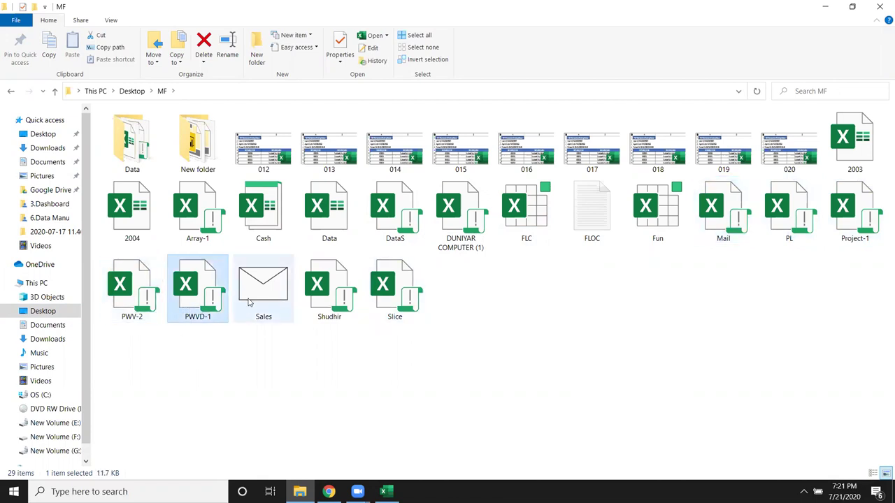
click(132, 214)
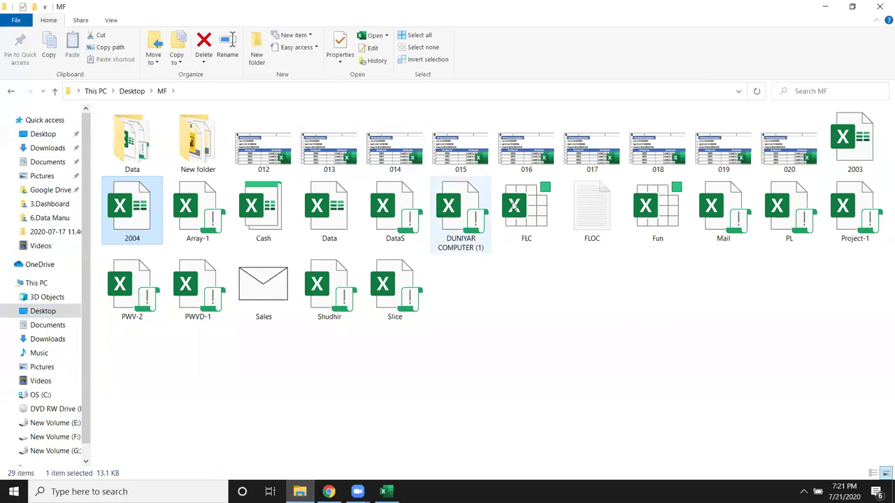
click(881, 5)
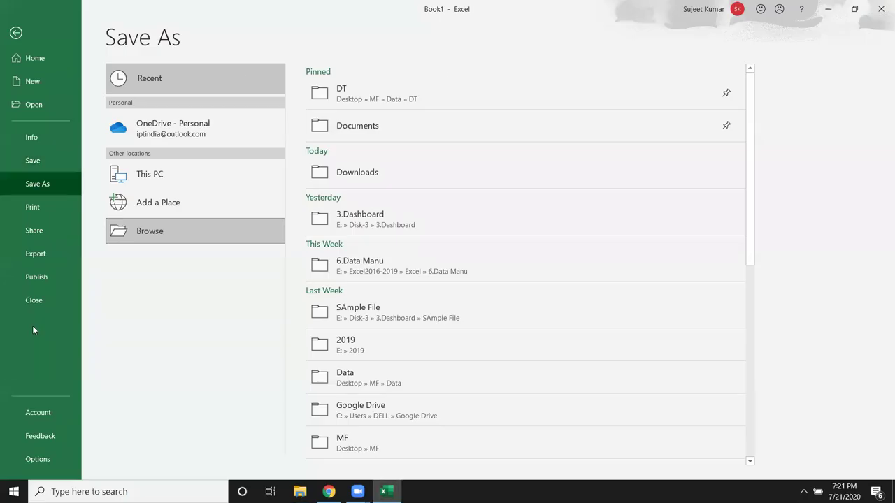
click(147, 232)
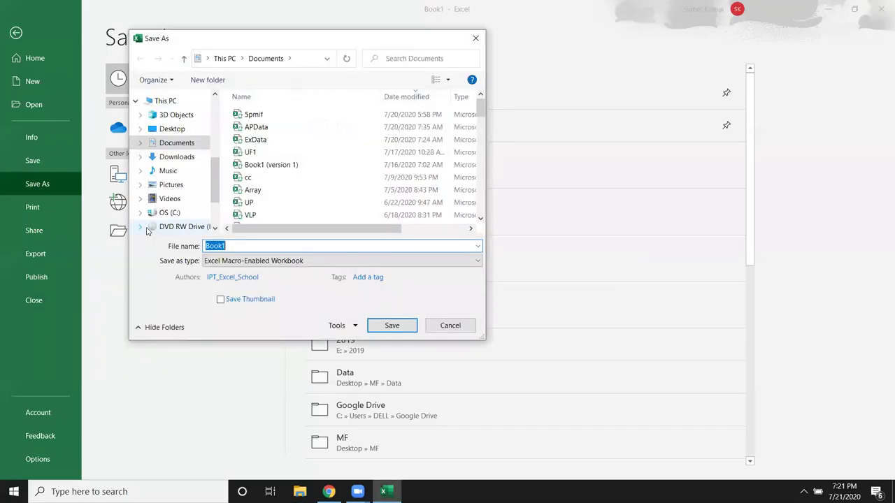
click(222, 262)
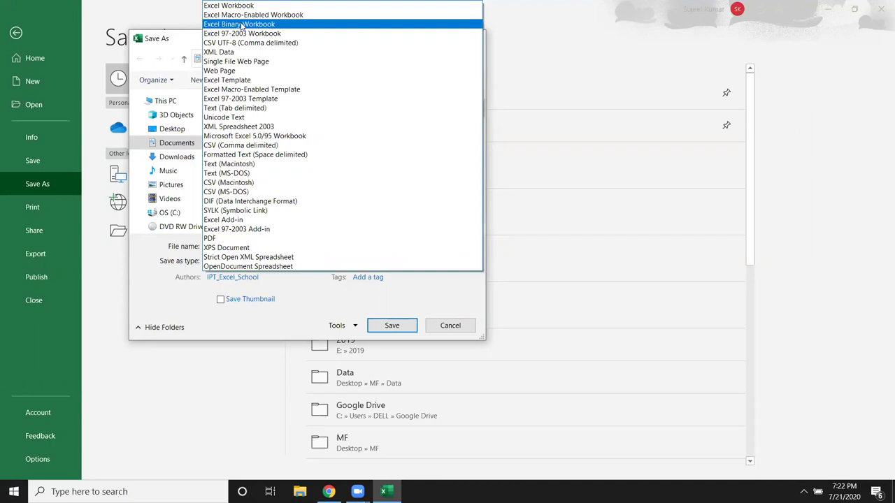
click(210, 16)
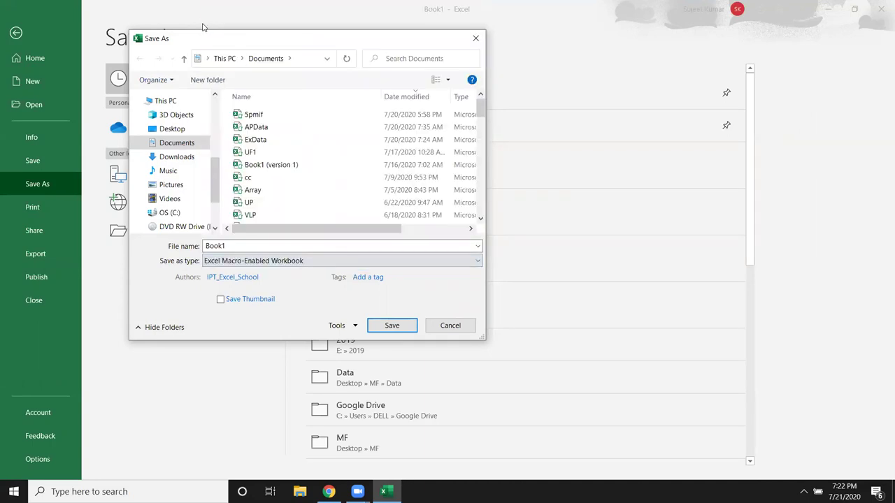
key(Escape)
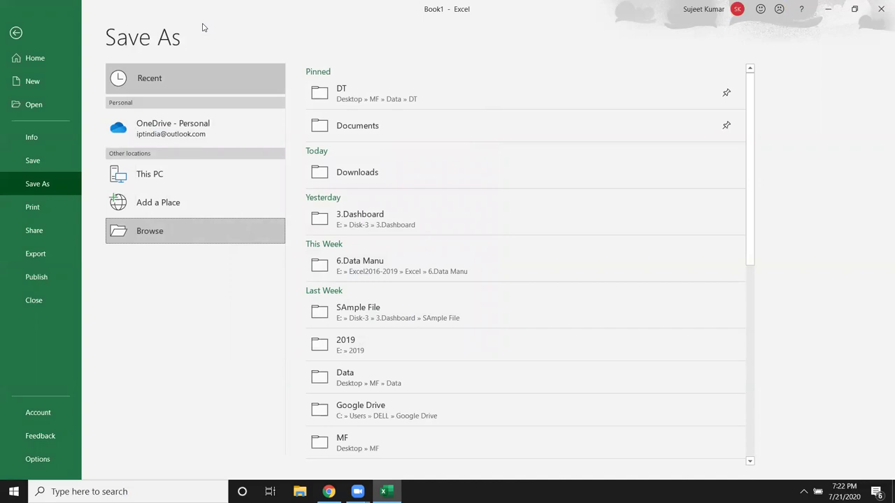
Exit the backstage to Book1, select B3 then A1, and cancel a half-typed =ra formula.
click(50, 213)
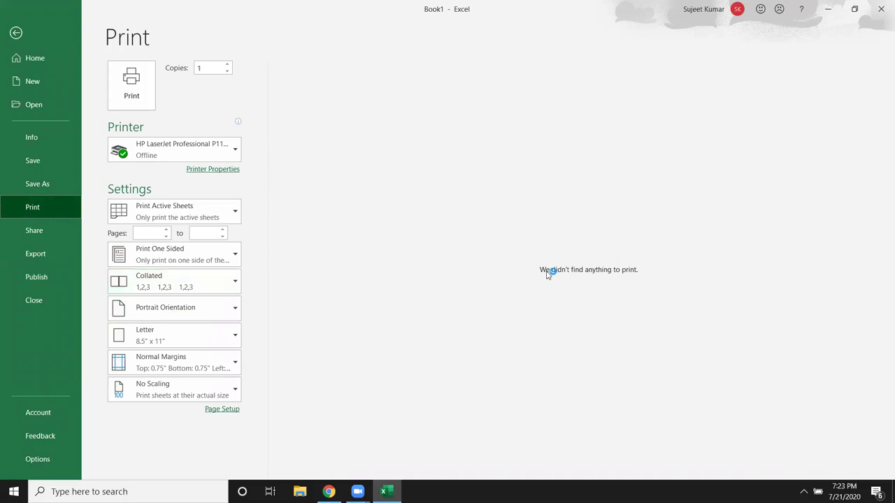
key(Escape)
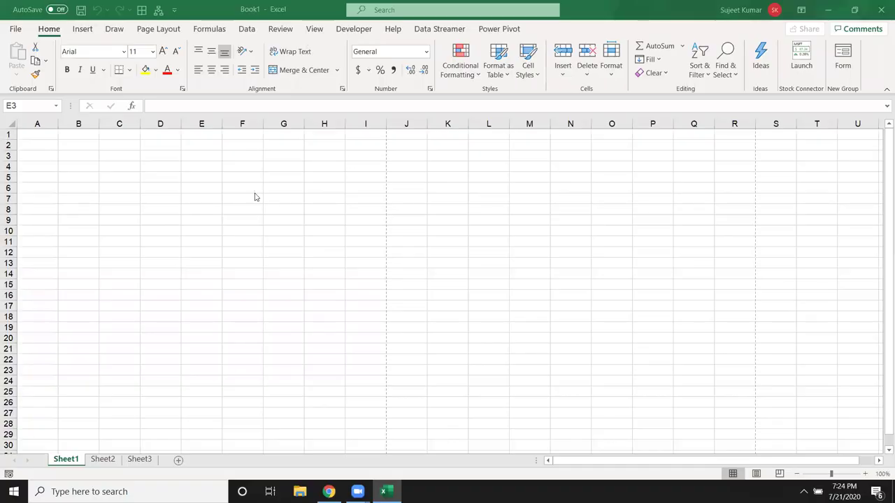
click(81, 155)
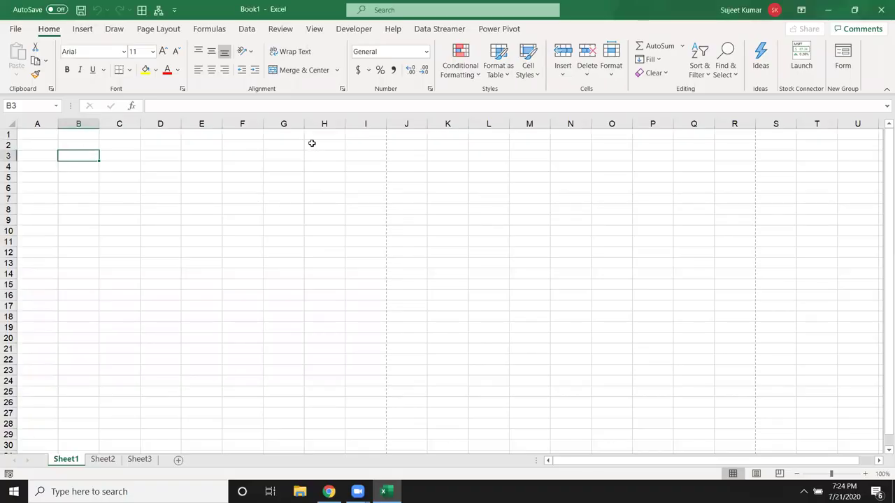
click(37, 136)
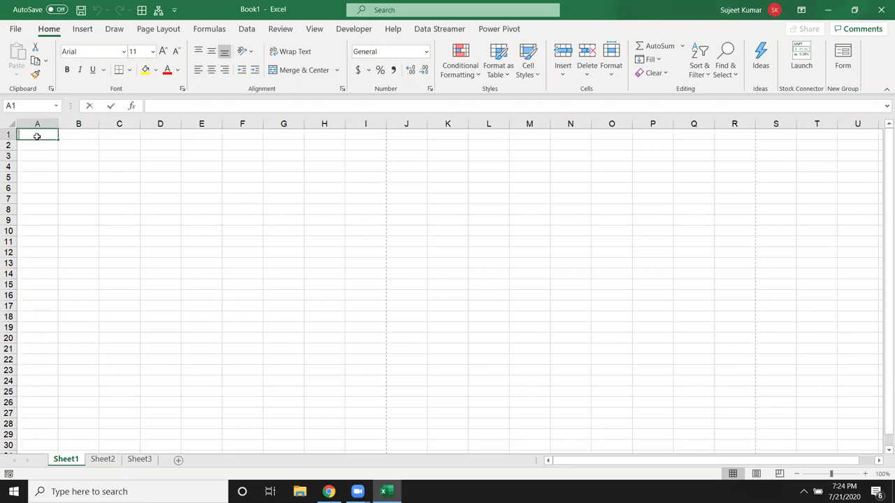
text(=ra)
key(Escape)
key(Escape)
Create a workbook from the Service invoice with tax calculations template and preview it with Ctrl+P.
click(16, 29)
click(273, 134)
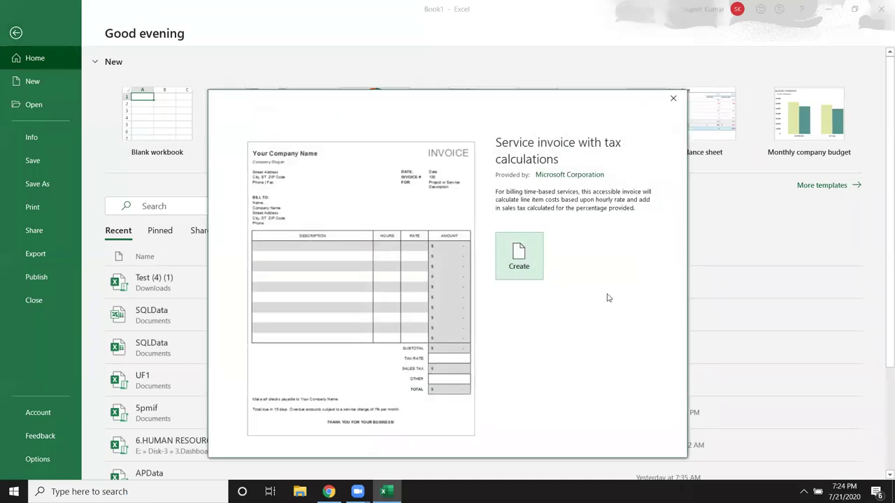
click(523, 270)
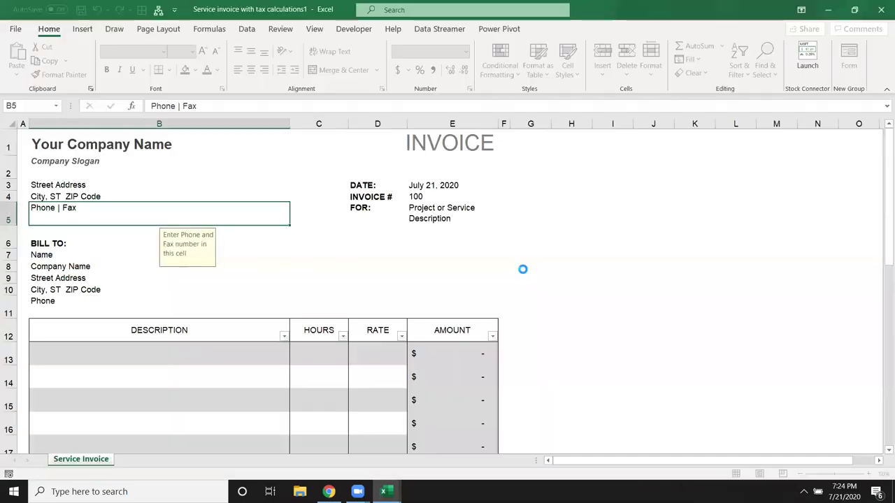
click(437, 267)
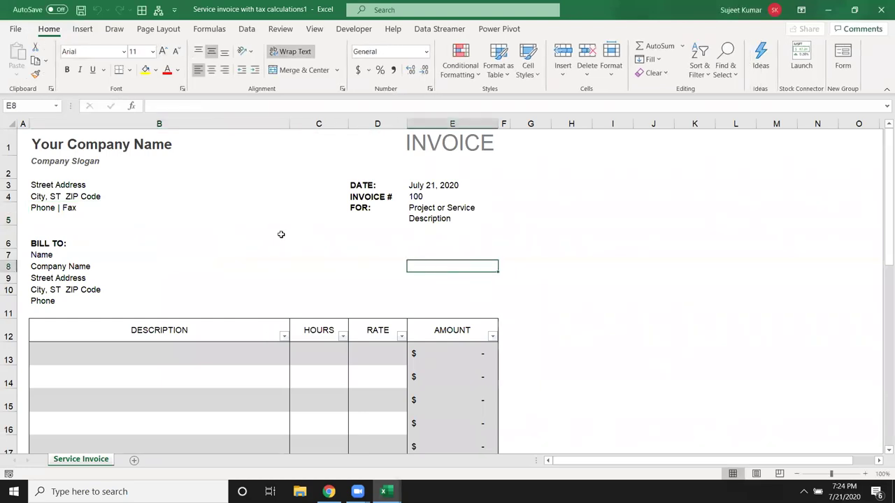
key(ctrl+p)
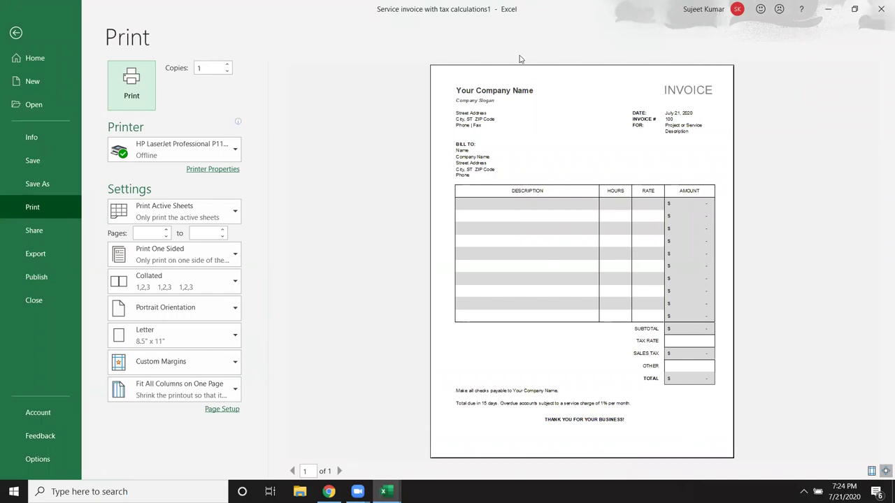
drag(218, 67, 183, 69)
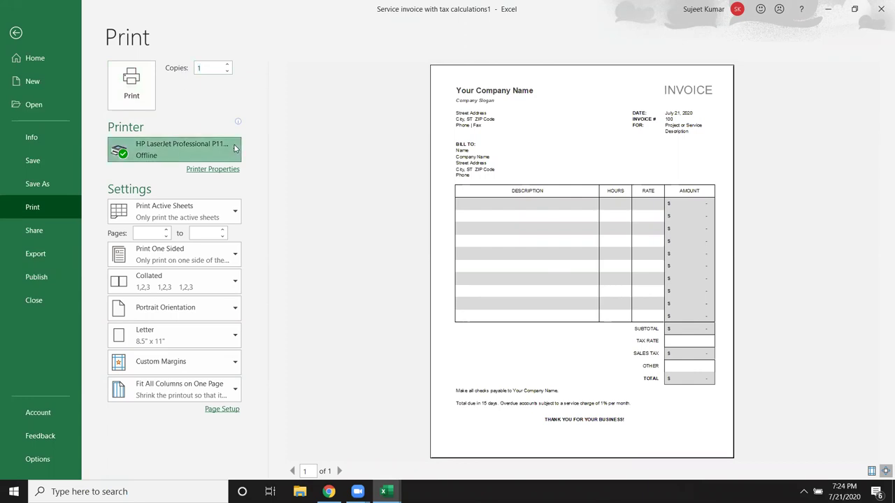
click(234, 147)
click(295, 142)
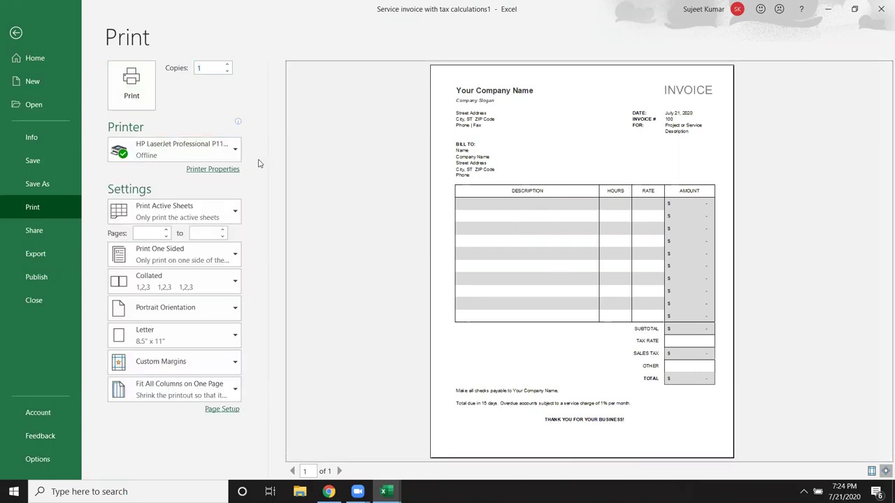
click(224, 171)
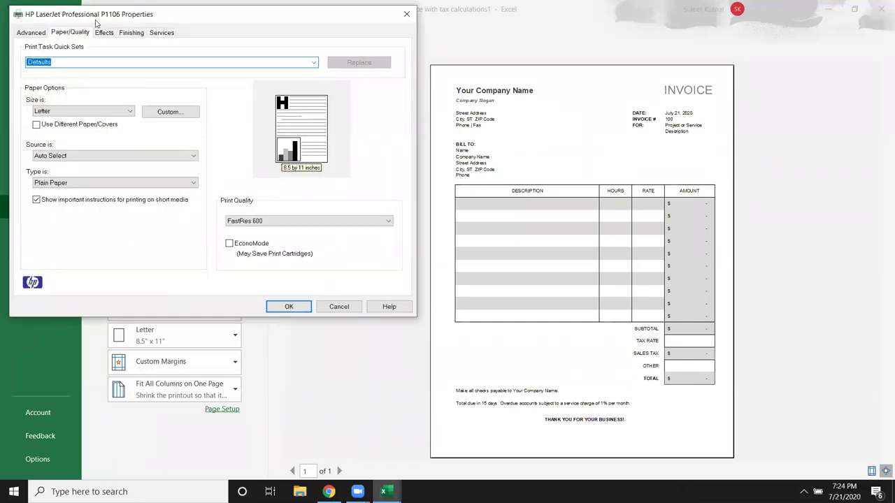
drag(96, 23, 348, 109)
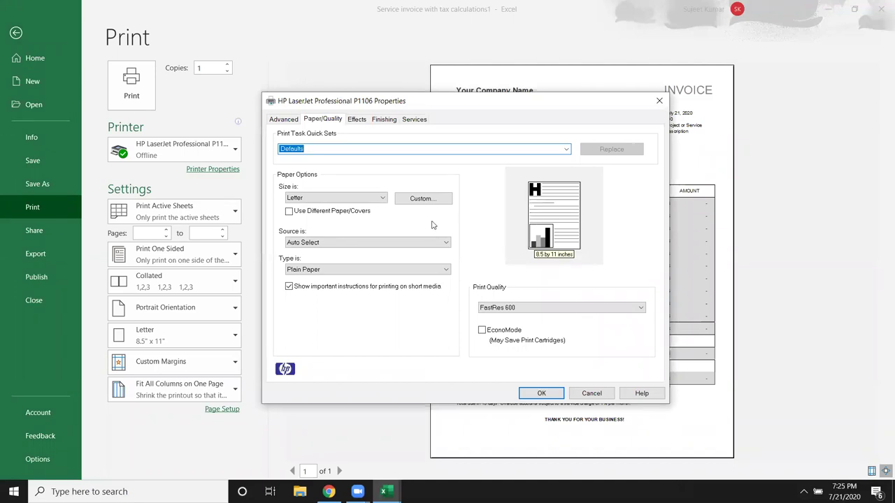
click(388, 119)
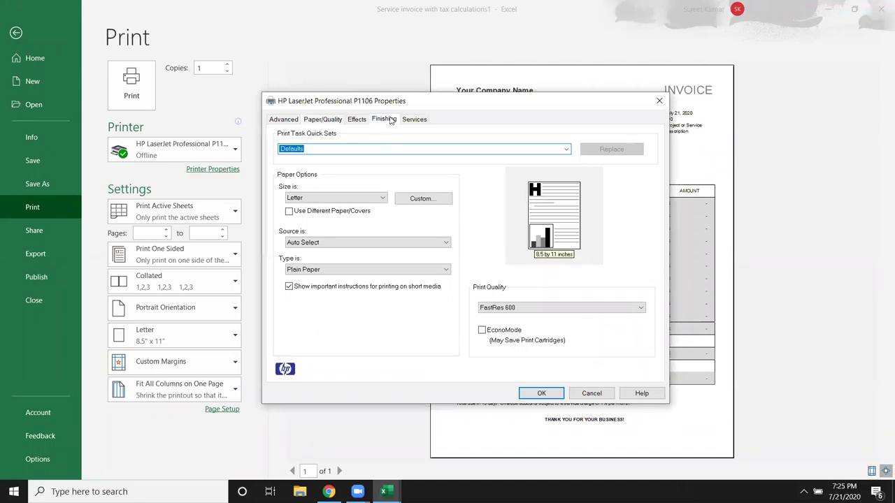
click(356, 120)
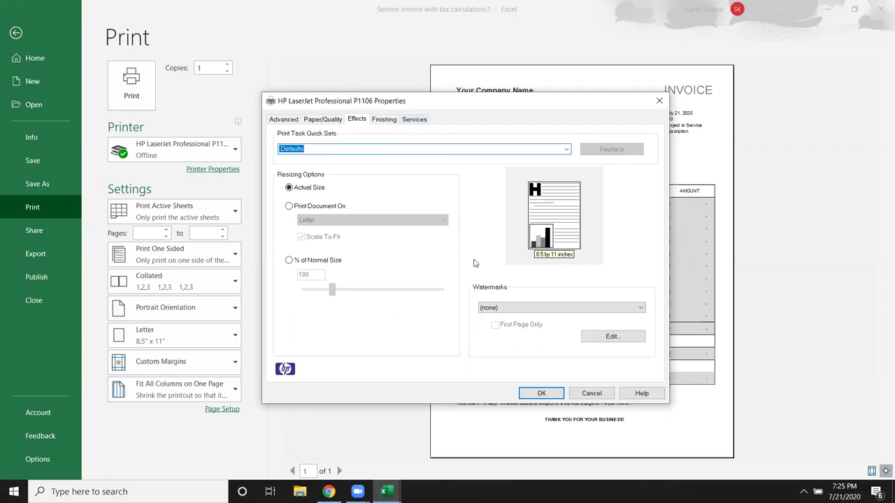
click(521, 310)
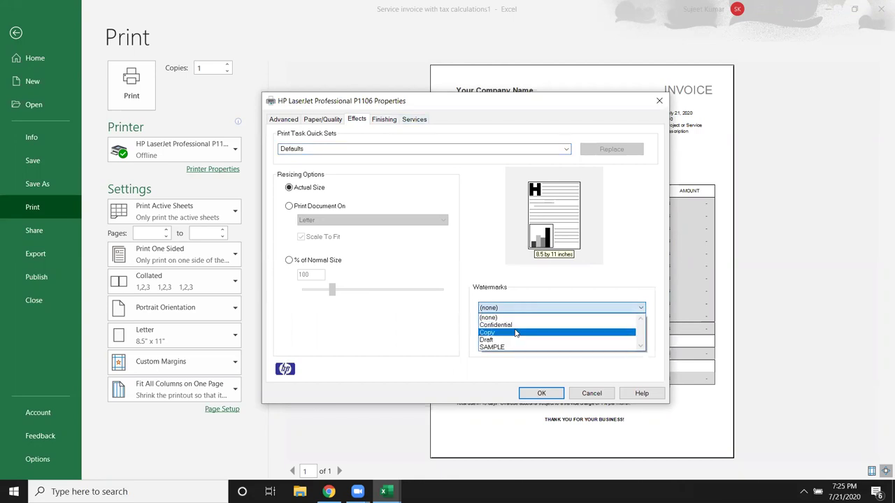
click(473, 252)
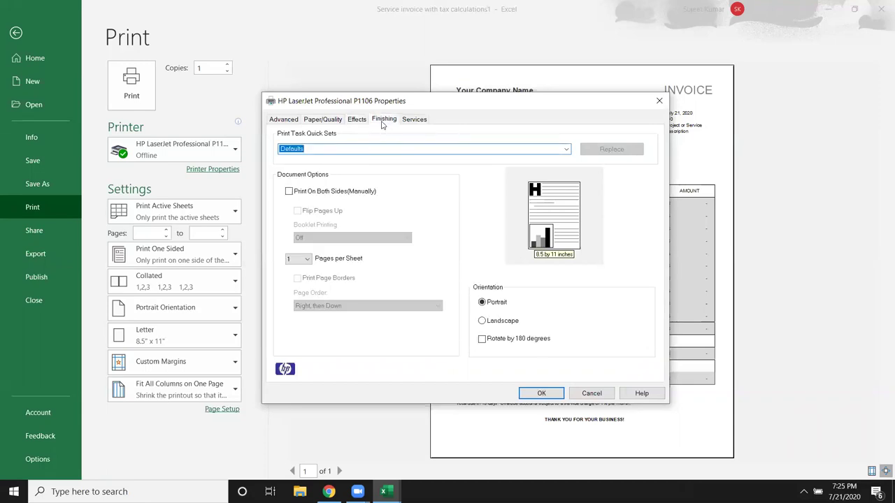
drag(475, 103, 453, 116)
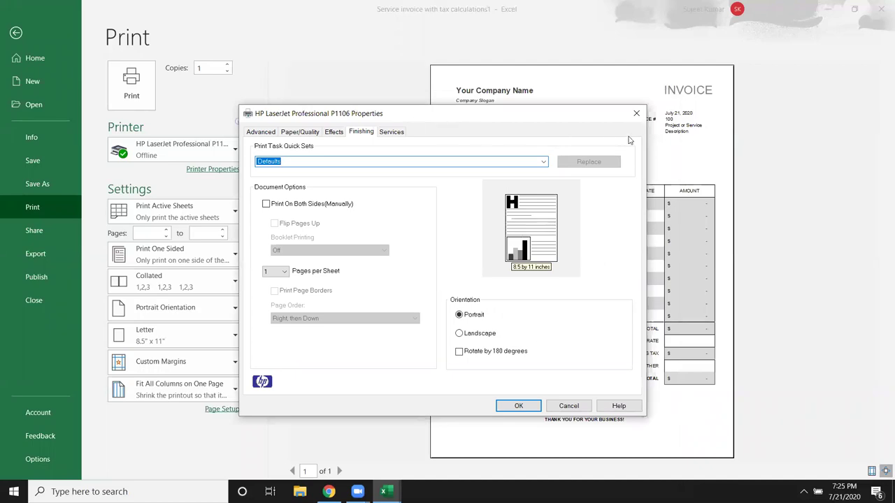
click(638, 114)
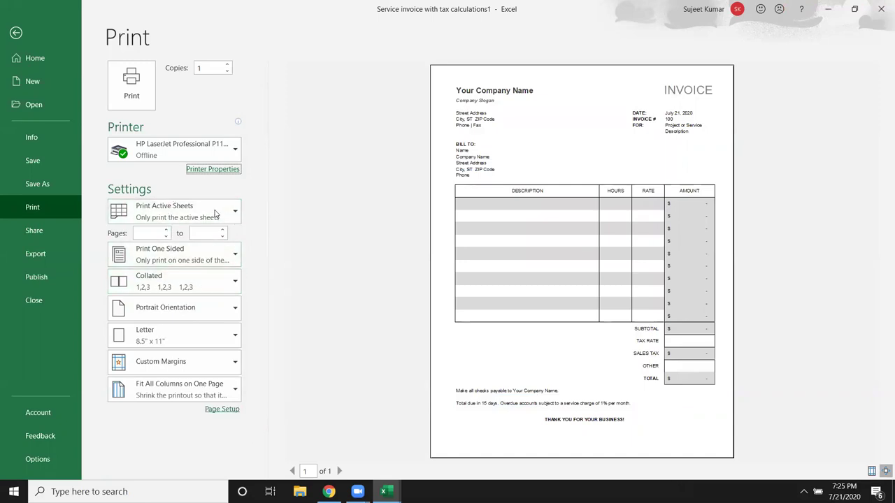
Leave Print Active Sheets unchanged, exit the print preview, and scroll the invoice sheet.
click(154, 215)
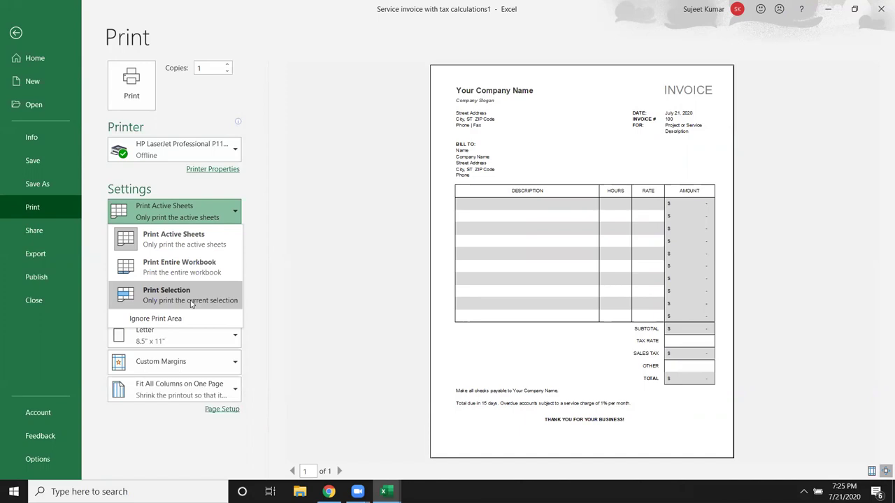
click(318, 251)
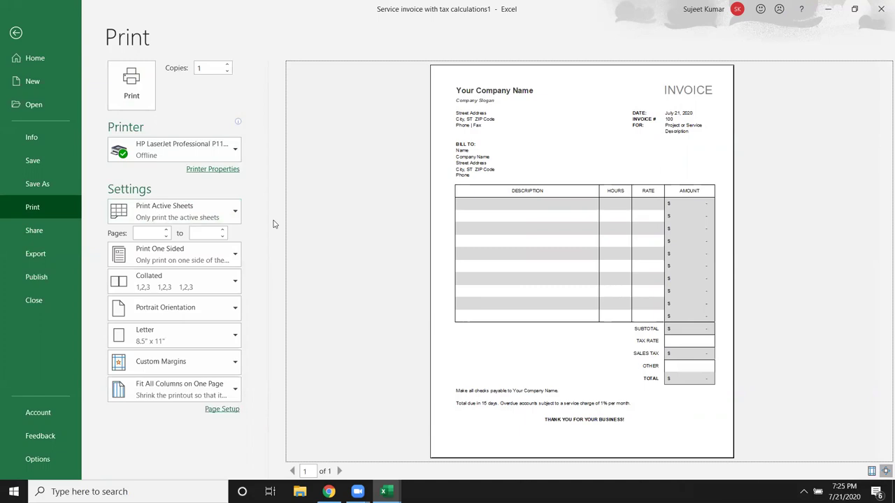
key(Escape)
scroll(257, 306, down, 5)
scroll(257, 305, down, 5)
scroll(258, 306, up, 5)
scroll(257, 305, up, 5)
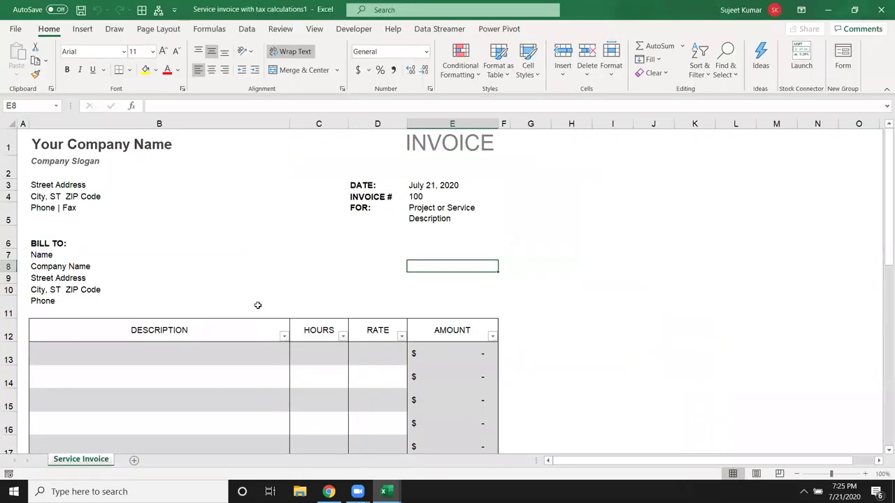
Add Sheet1 and Sheet2, then select B1:E11 on the Service Invoice sheet.
click(134, 460)
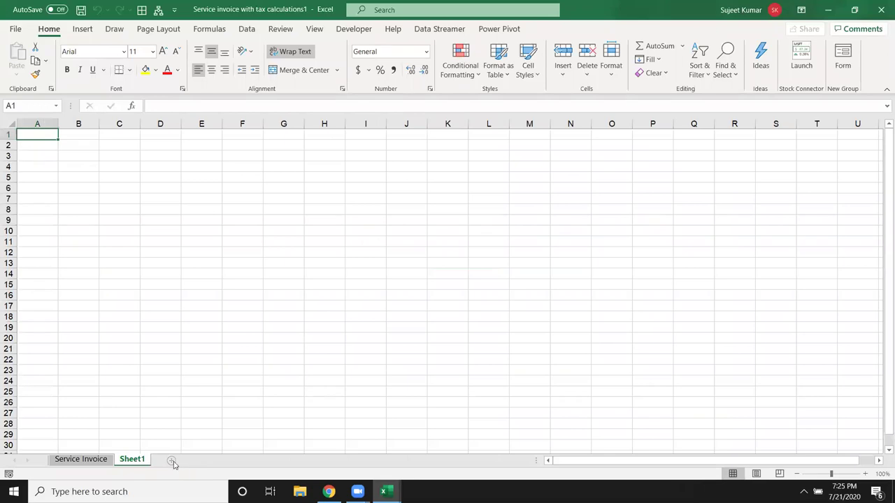
click(171, 460)
click(108, 459)
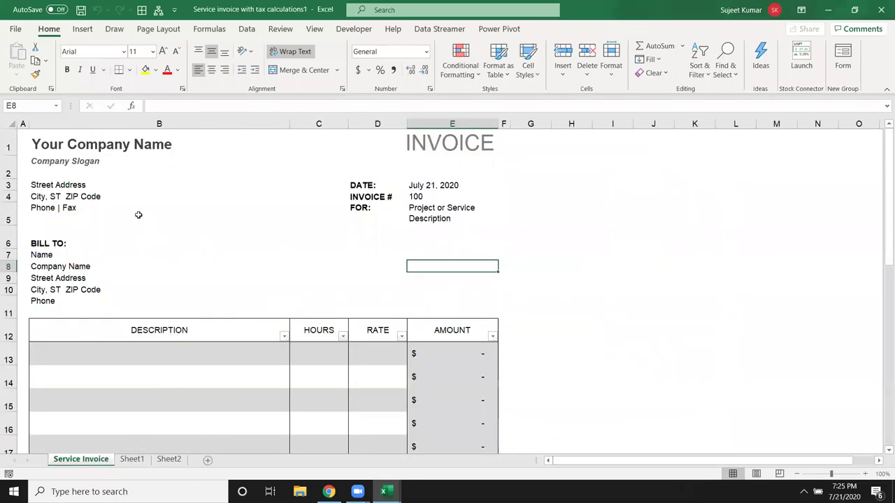
click(42, 146)
drag(103, 198, 415, 311)
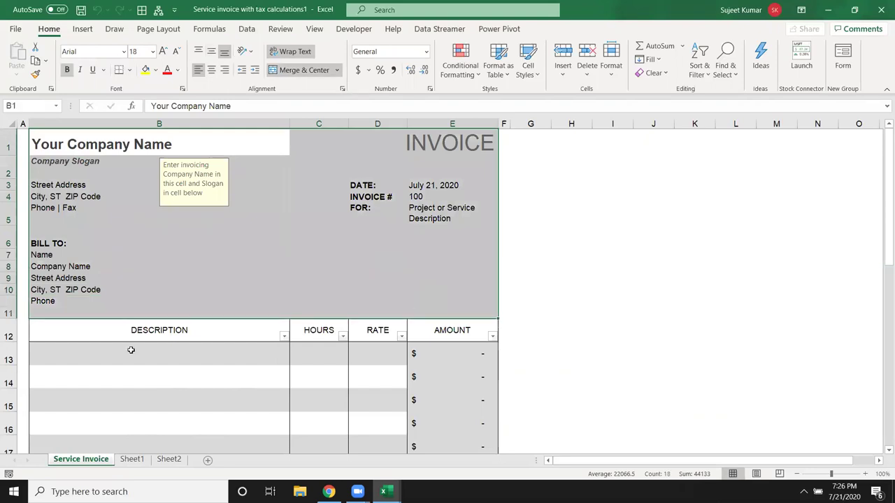
In print settings, try Print Selection, then revert to Print Active Sheets.
key(ctrl+p)
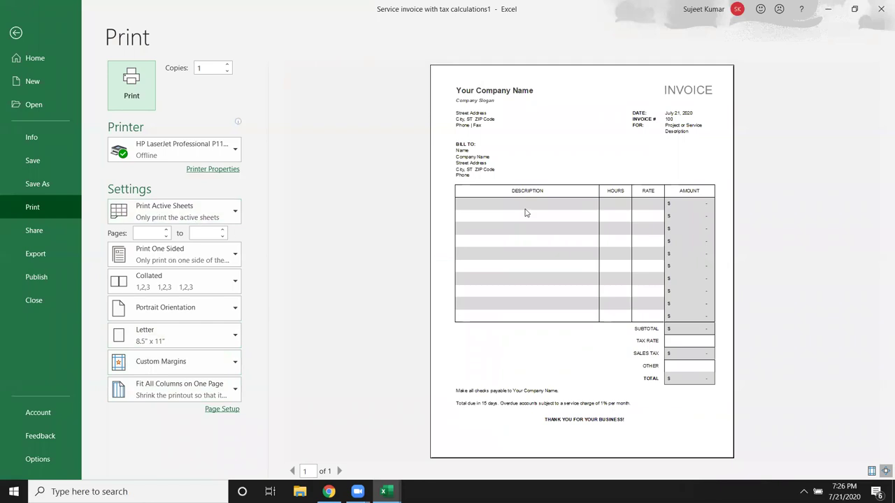
click(164, 216)
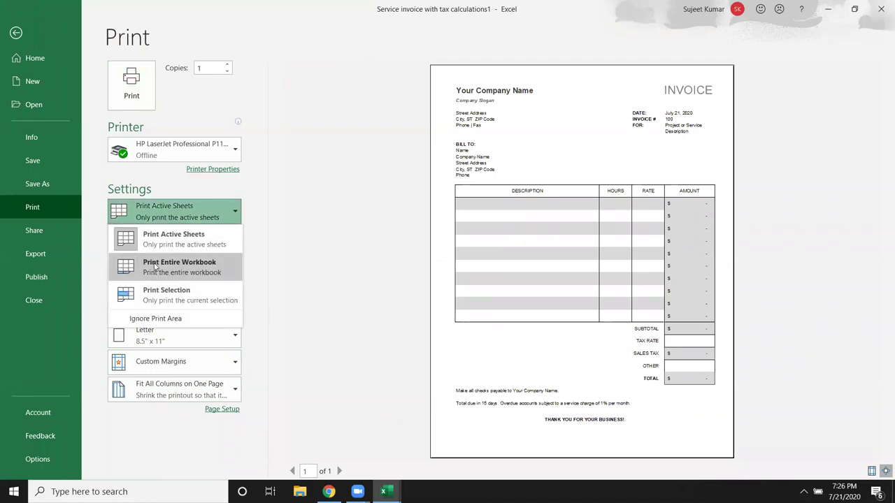
click(165, 289)
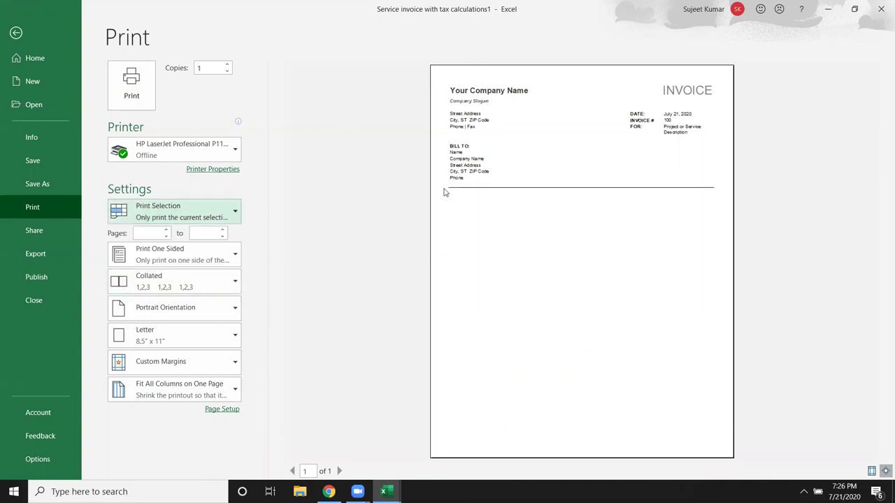
click(183, 218)
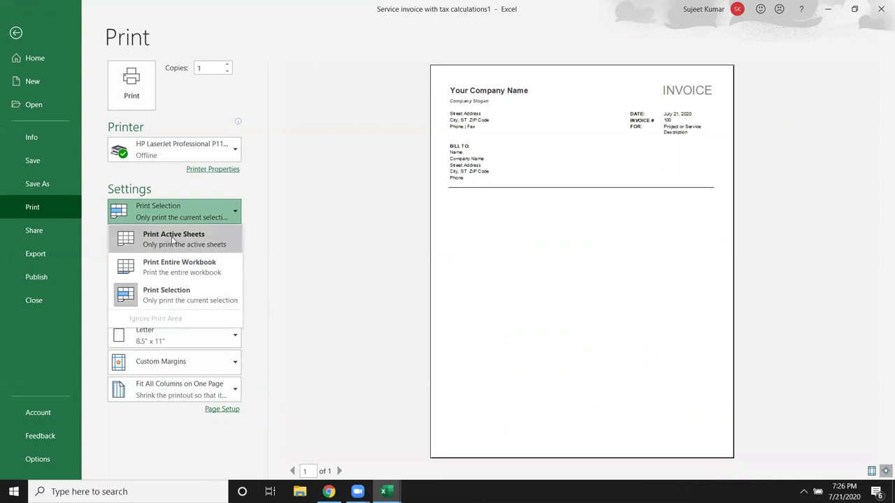
click(173, 240)
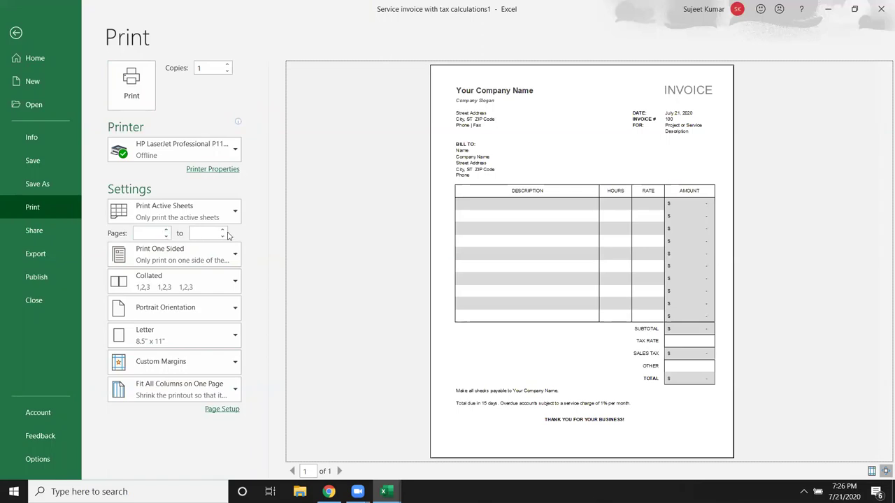
Keep one-sided printing and set the page range to pages 1 to 10.
click(217, 257)
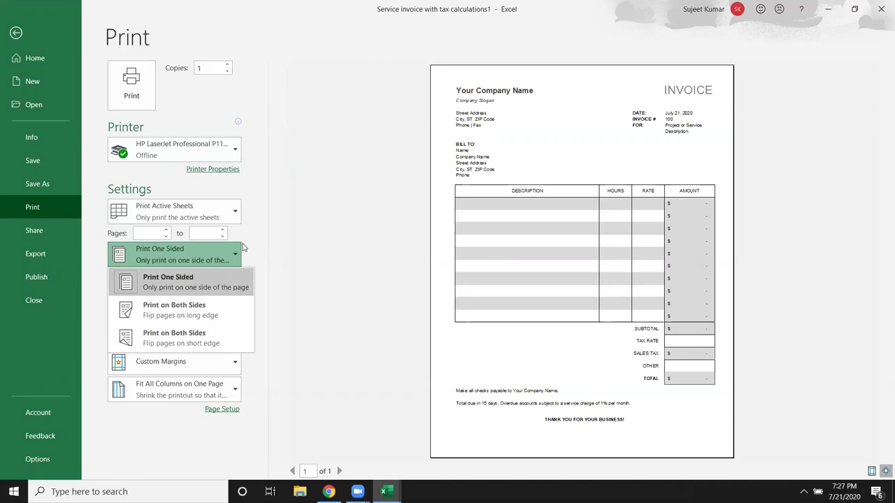
click(284, 226)
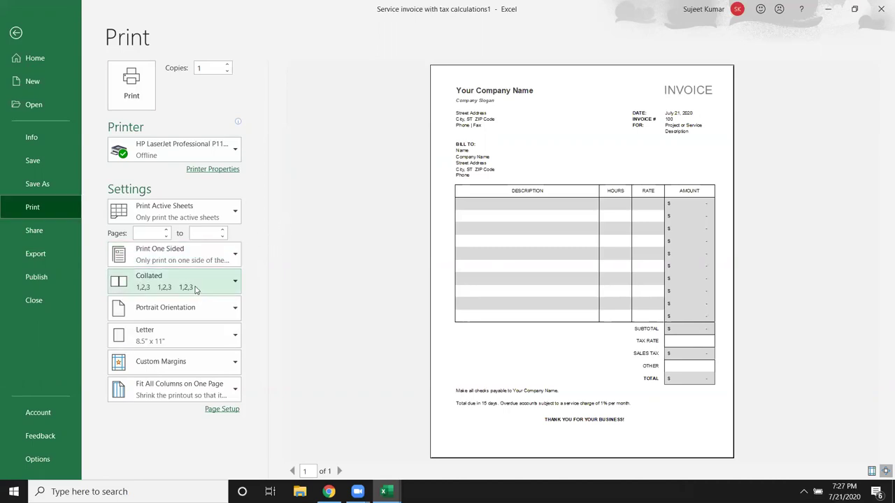
click(166, 231)
click(217, 232)
text(10)
Set the copy count to 5 and choose Uncollated.
click(203, 67)
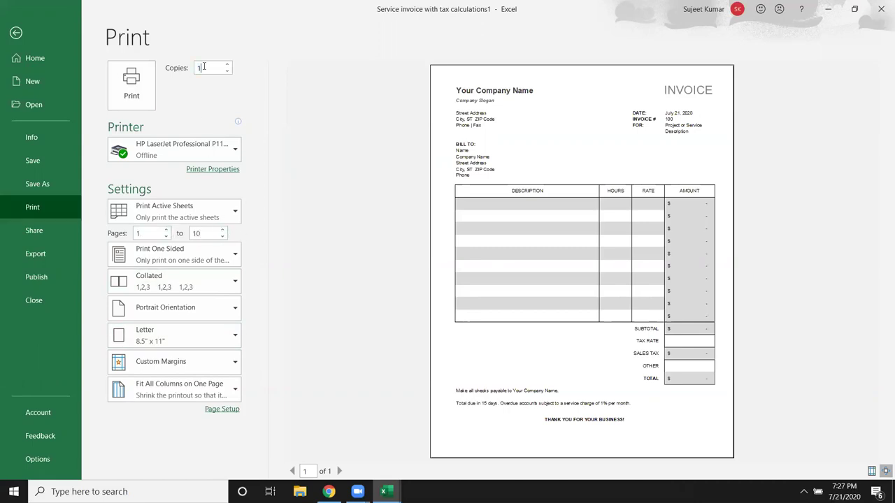
double_click(203, 66)
text(5)
click(137, 288)
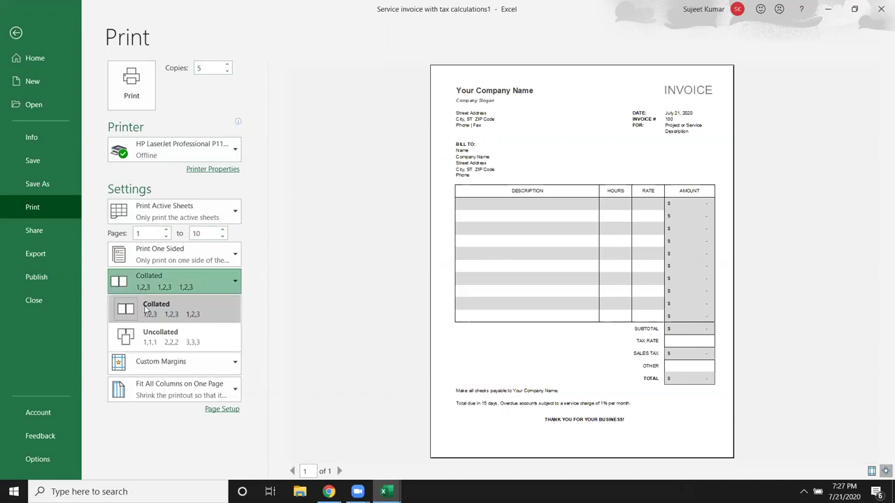
click(148, 312)
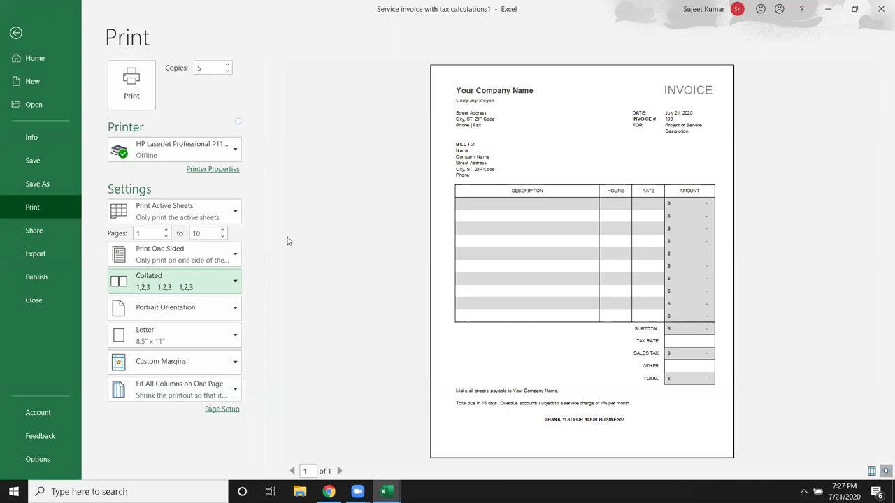
click(214, 283)
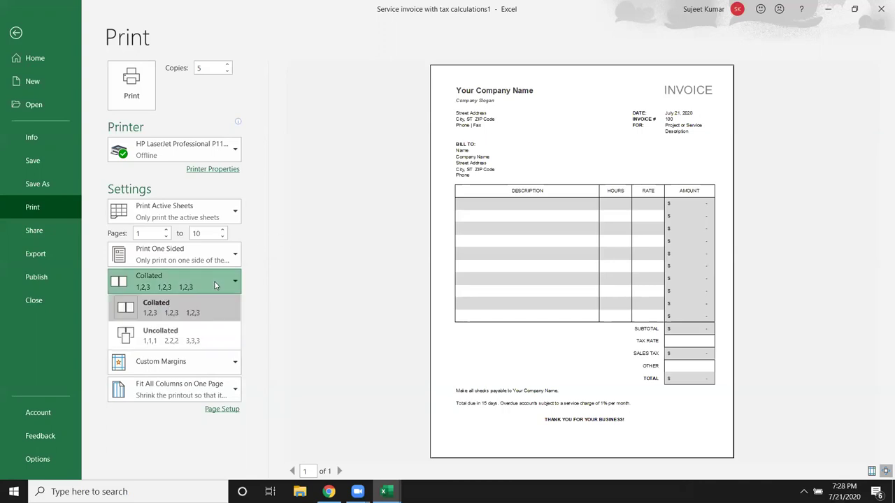
click(175, 349)
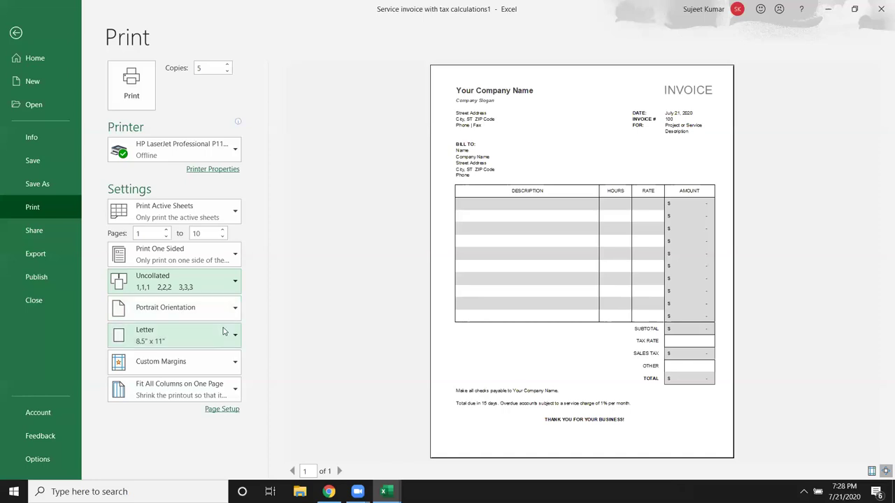
Switch to Collated, leaving Portrait orientation, Letter paper and custom margins unchanged.
click(221, 284)
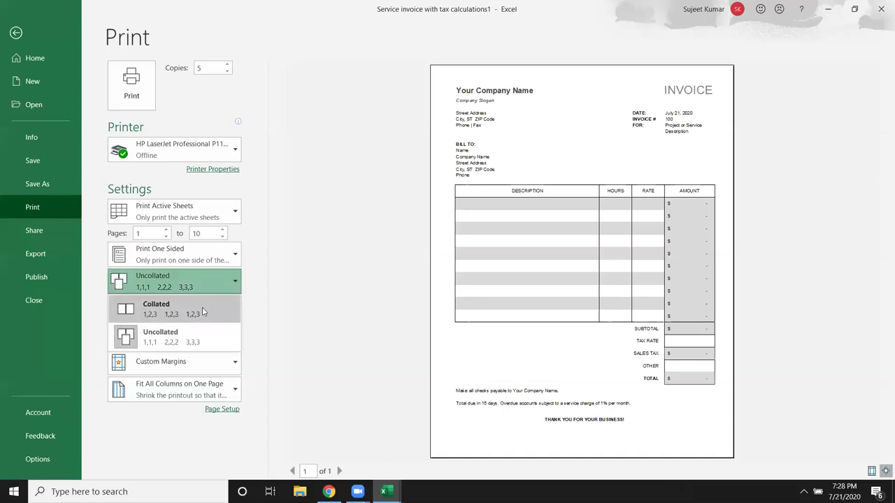
click(202, 309)
click(159, 311)
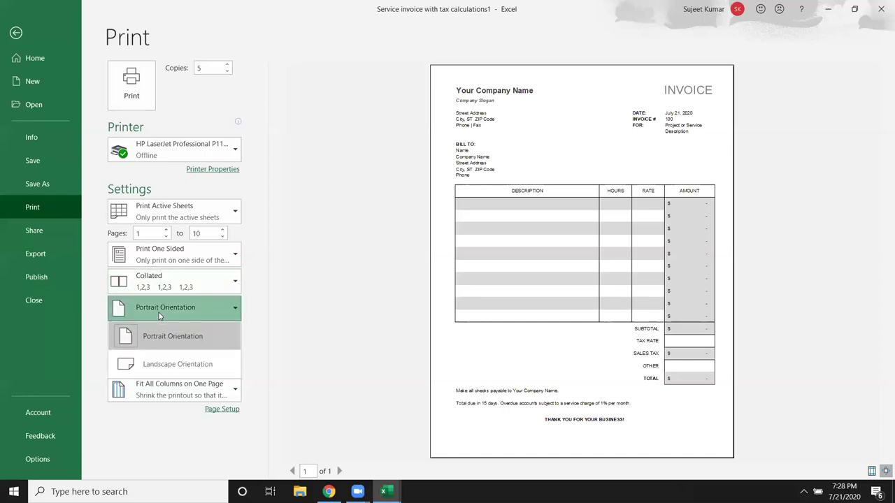
click(285, 308)
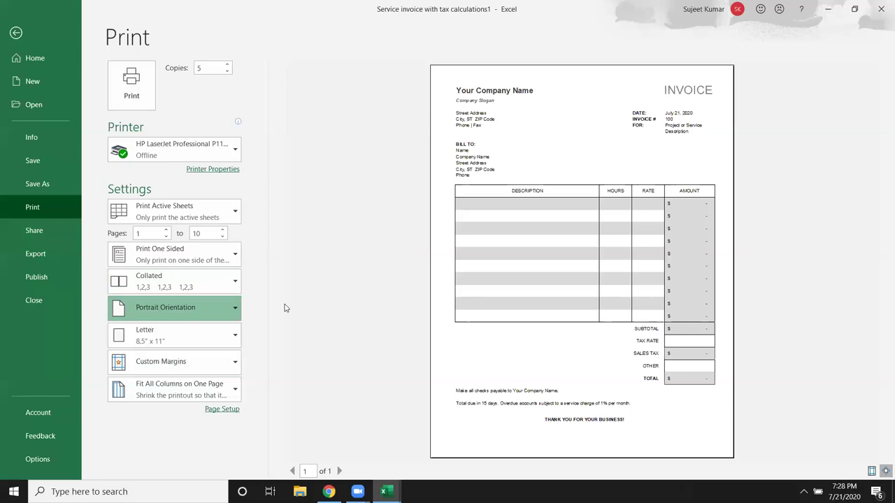
click(195, 332)
click(208, 332)
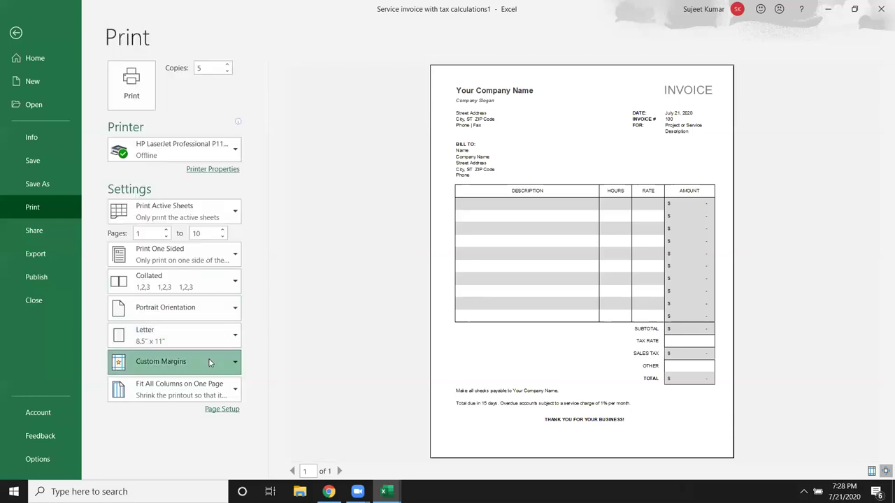
click(206, 360)
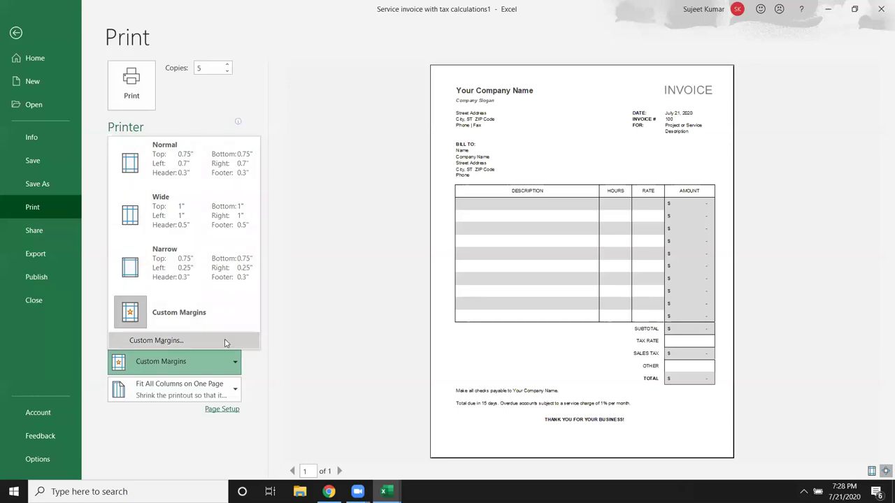
click(318, 345)
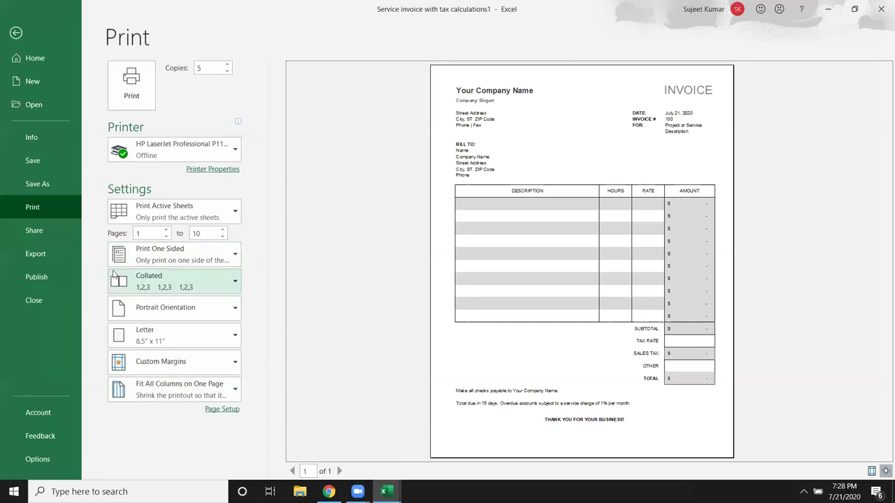
Try sharing the invoice, dismiss the sharing error, and clear the header selection.
click(62, 235)
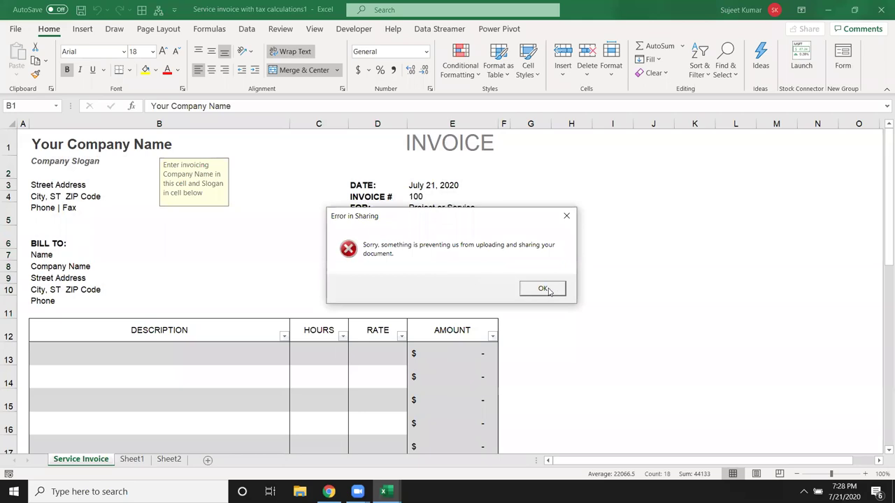
click(544, 288)
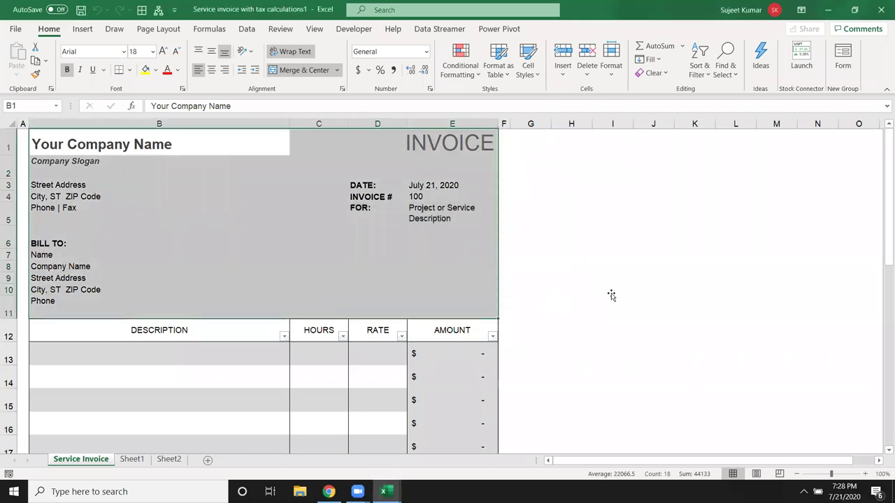
click(611, 291)
Retry sharing from the Export page, dismiss the error again, and switch to blank Book1.
click(15, 29)
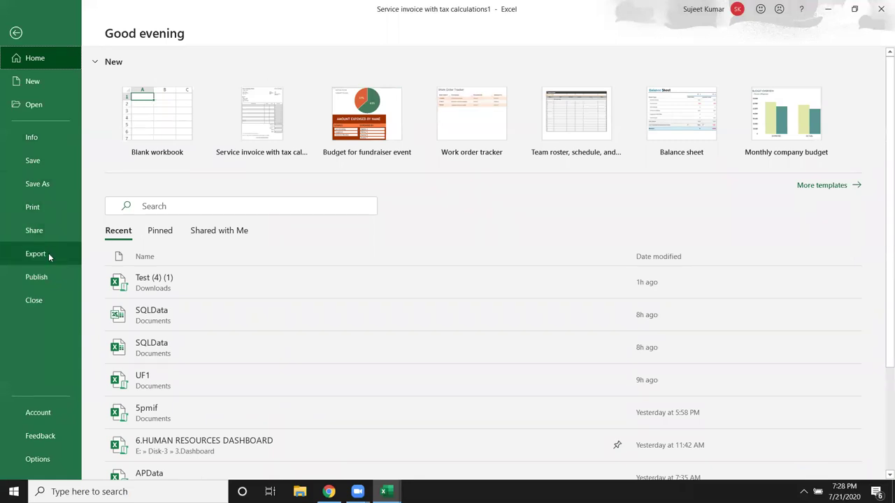
click(50, 253)
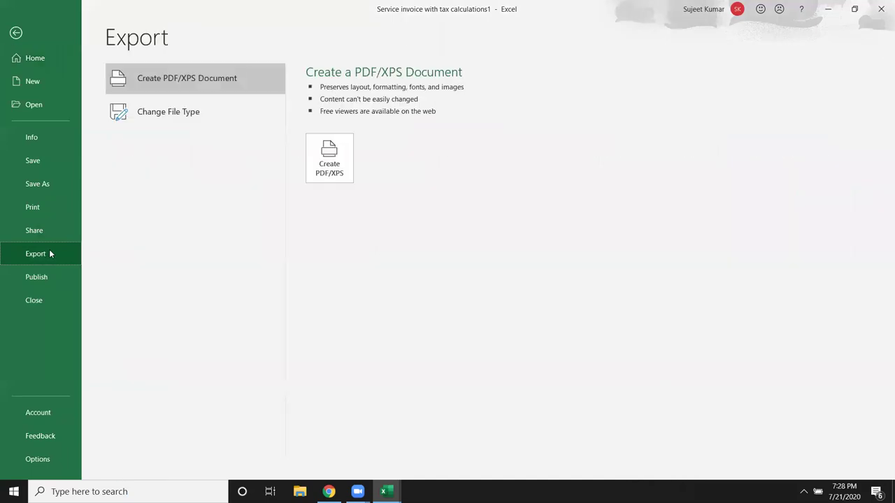
click(48, 234)
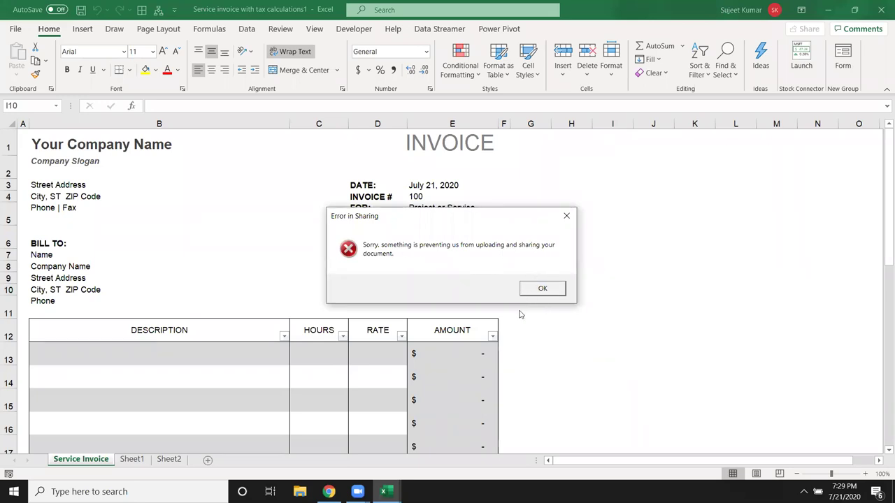
click(556, 292)
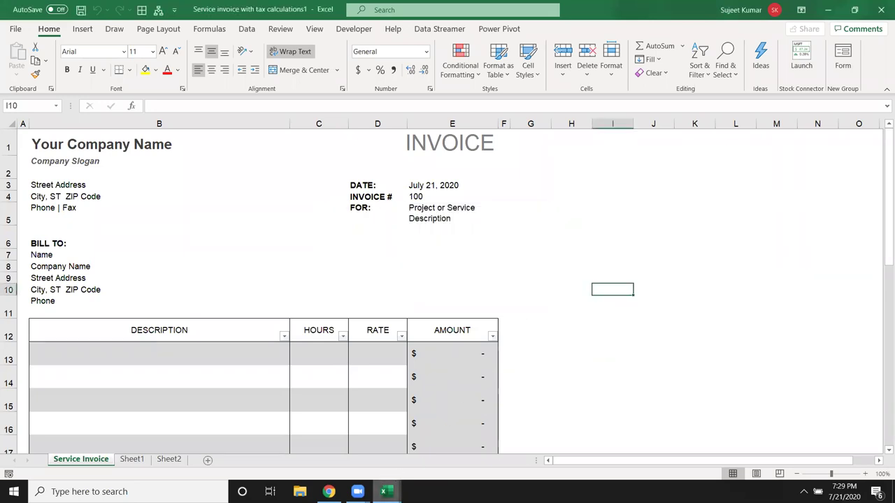
mouse_move(387, 489)
click(343, 455)
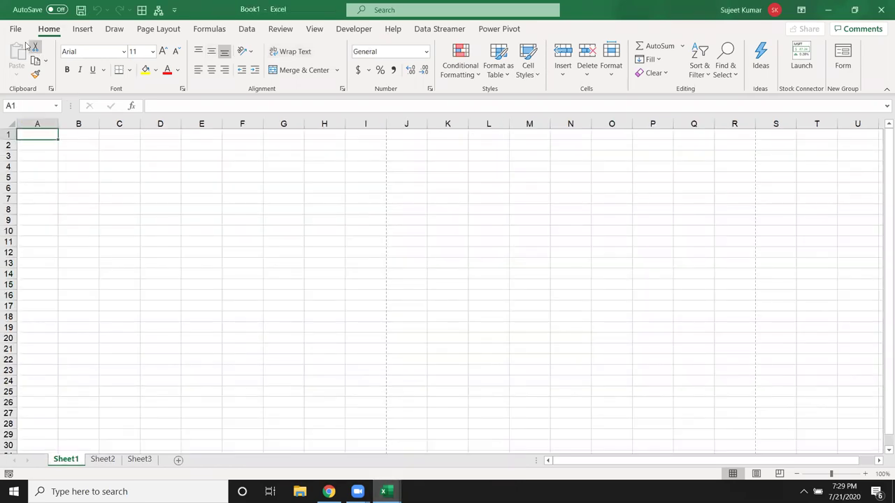
click(10, 32)
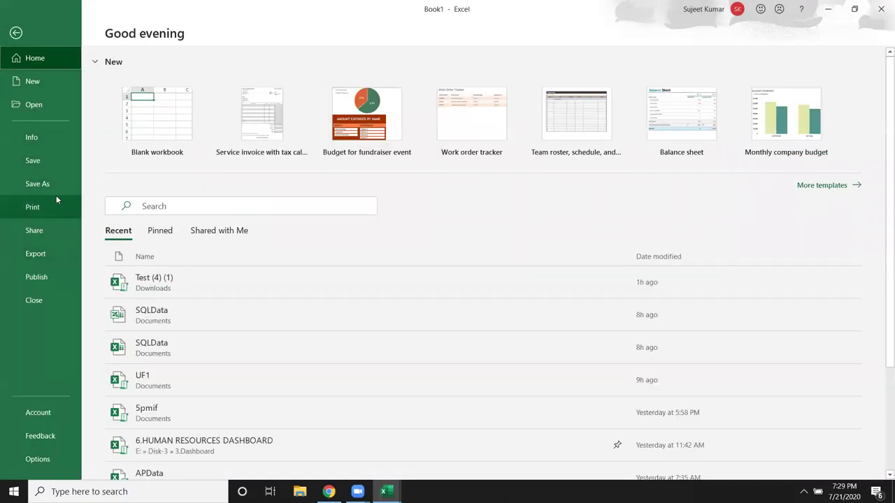
click(59, 227)
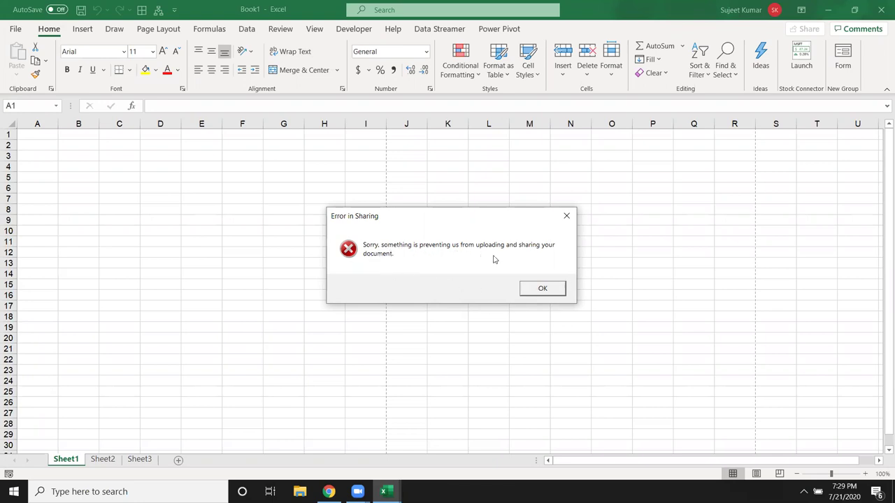
click(542, 289)
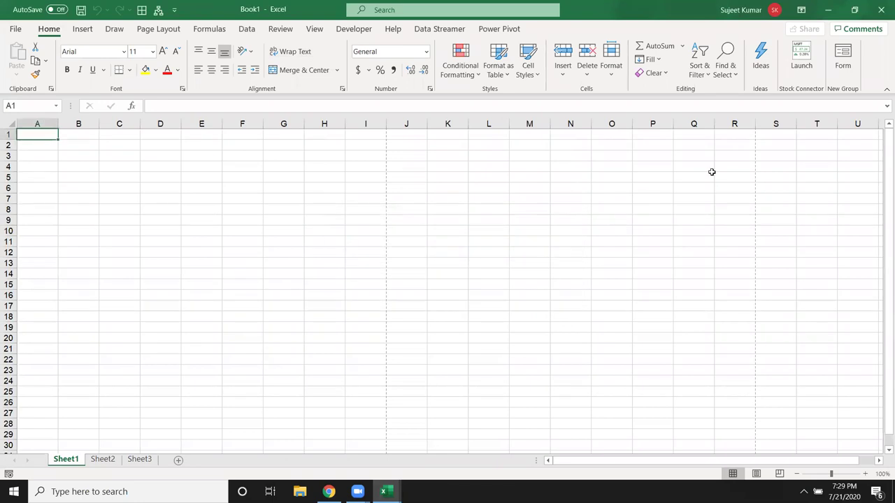
drag(882, 217, 881, 238)
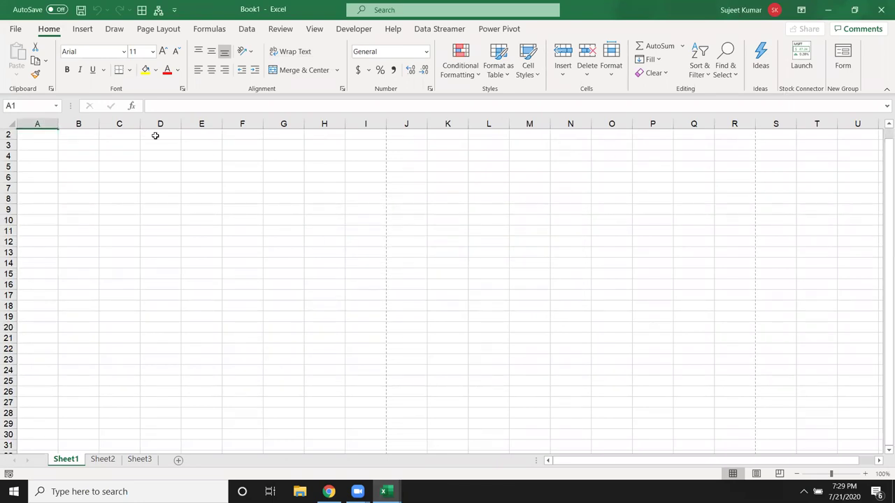
Run Update Now from the Account page, then keep Book1 open by dismissing the save prompt.
click(16, 30)
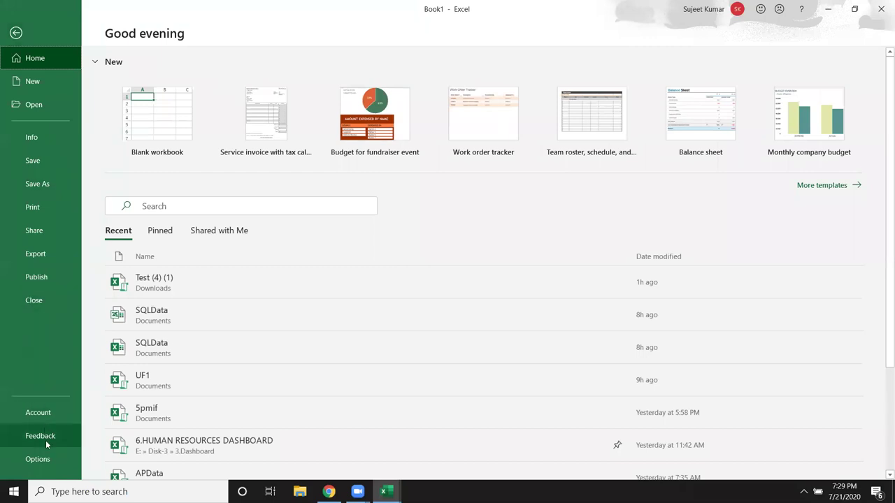
click(54, 417)
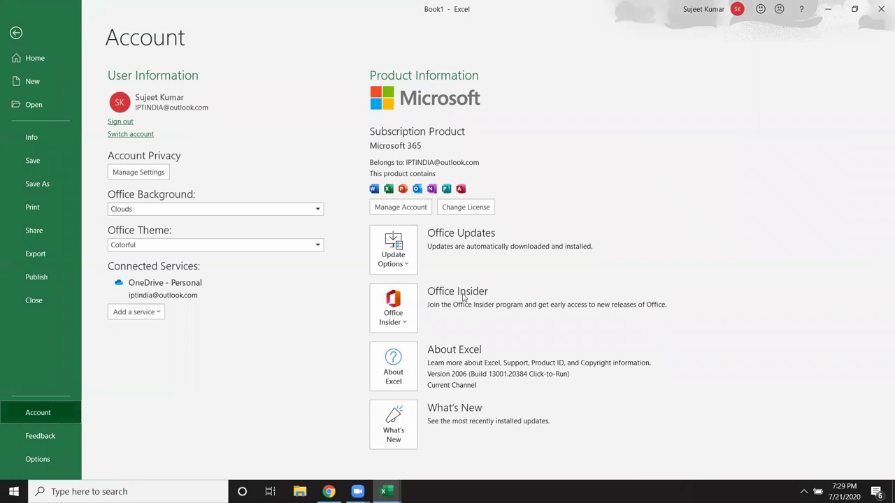
click(394, 253)
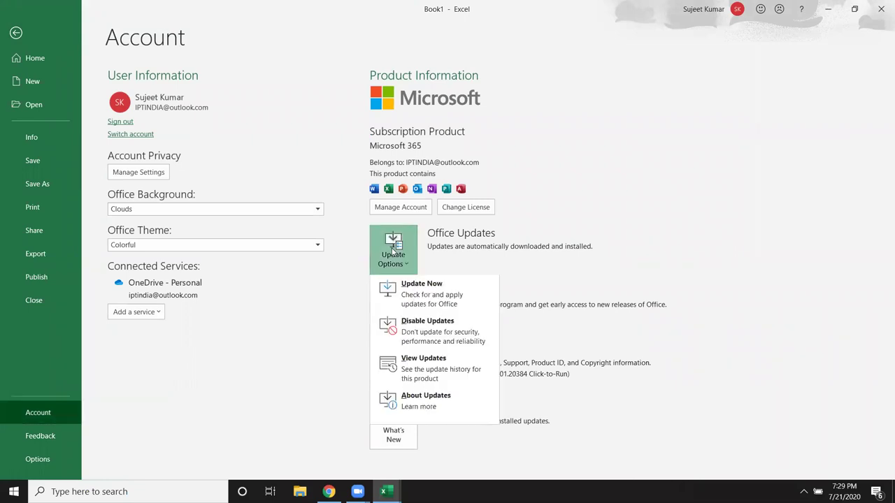
click(420, 293)
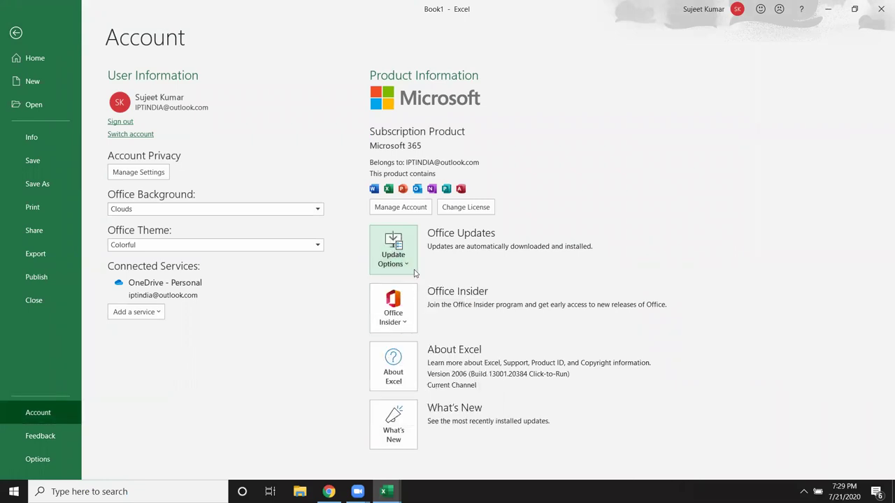
click(882, 10)
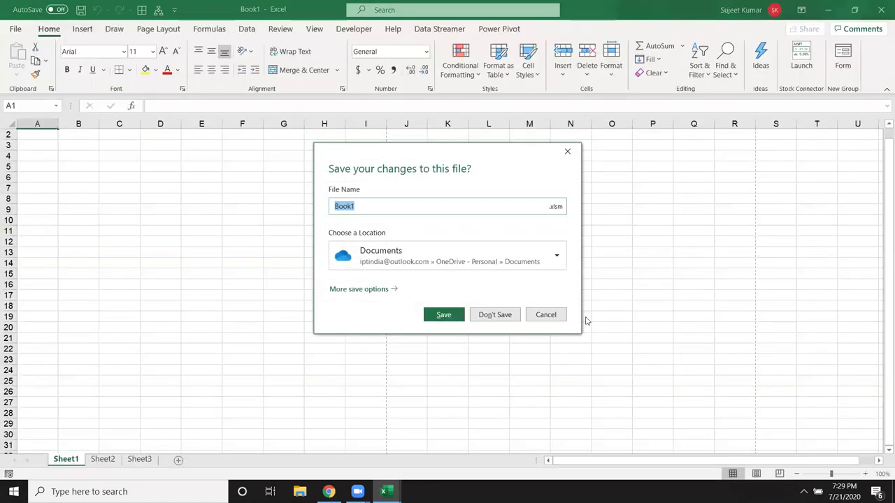
click(567, 153)
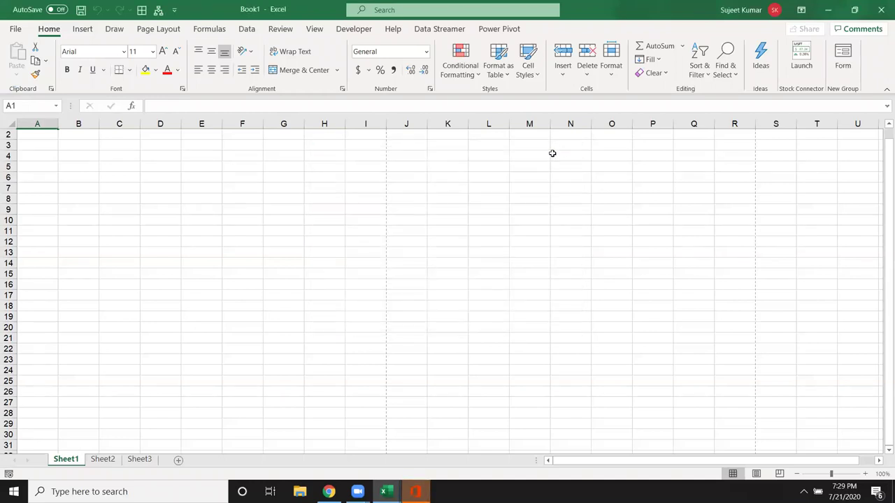
With F9 selected, browse Export's Change File Type list, then view Publish to Power BI.
click(246, 208)
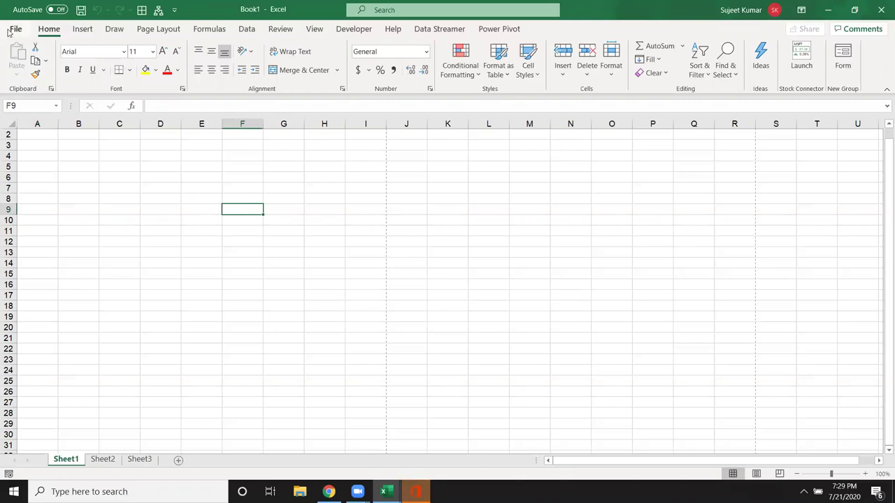
click(10, 30)
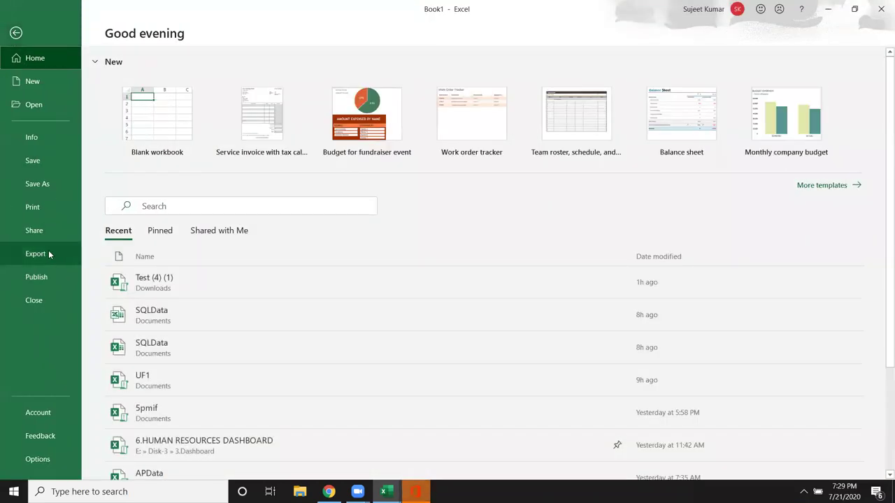
click(49, 250)
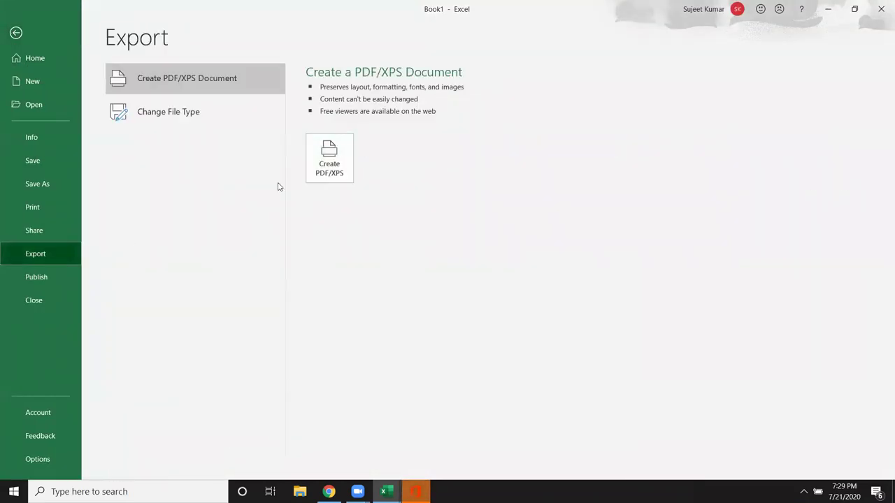
click(172, 112)
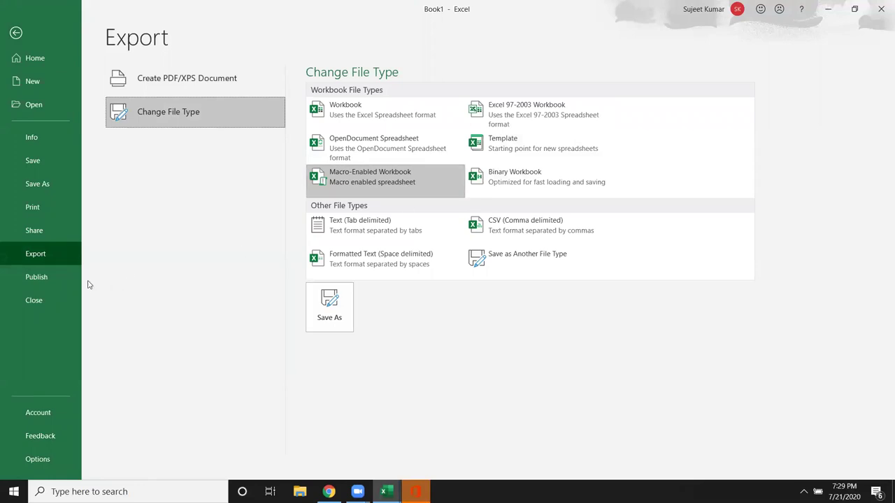
click(40, 277)
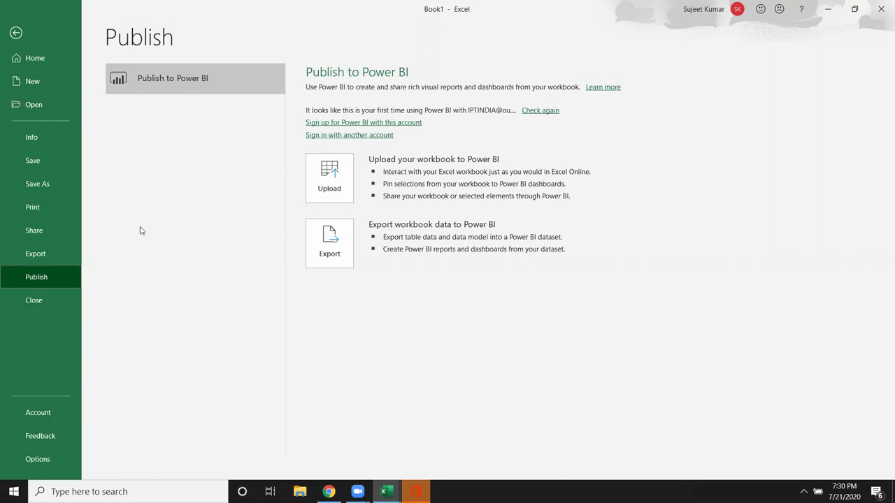
Look at the Feedback page briefly, ending on Account's Microsoft 365 subscription and update details.
click(46, 420)
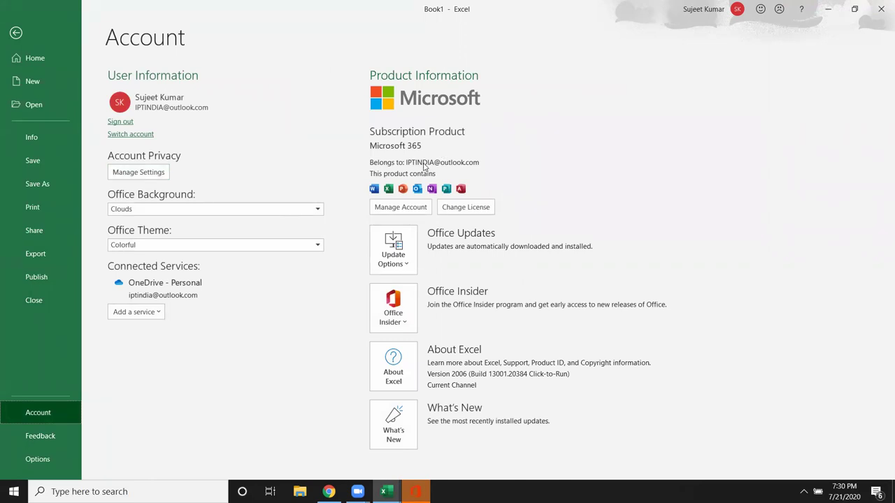
click(49, 442)
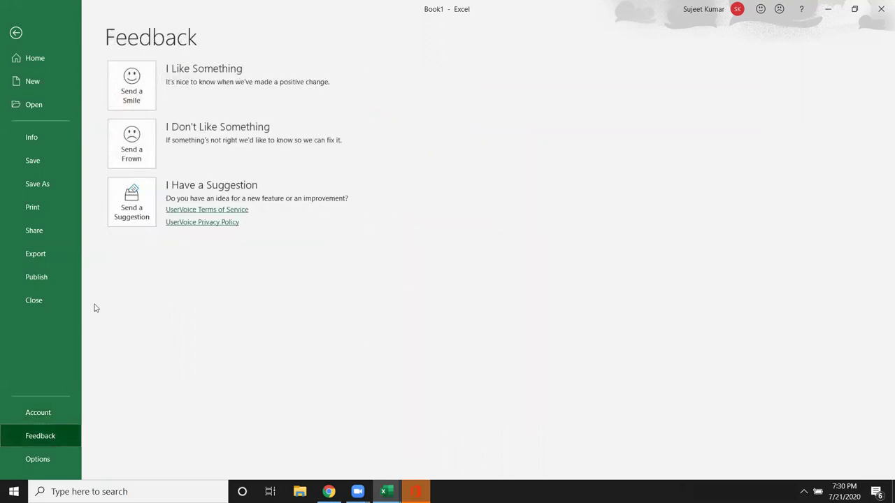
click(61, 418)
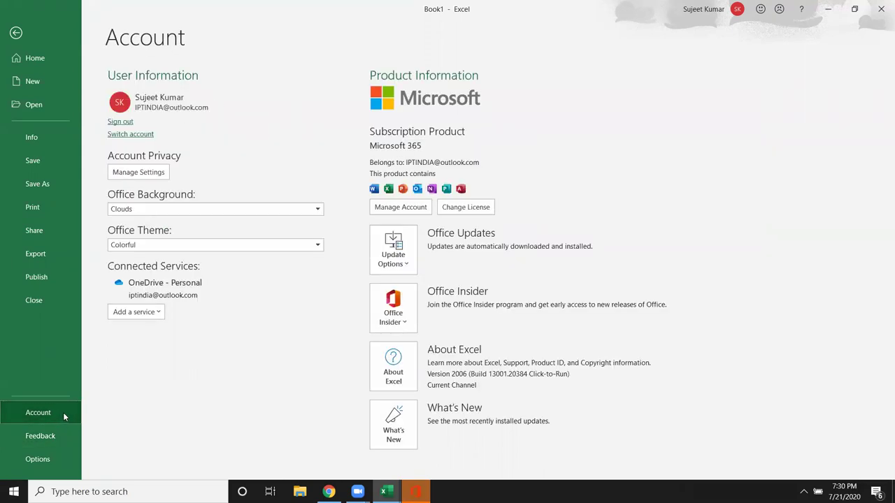
Review Excel Options General settings (Arial 11, 3 sheets), repositioning the dialog, and close without changes.
click(35, 458)
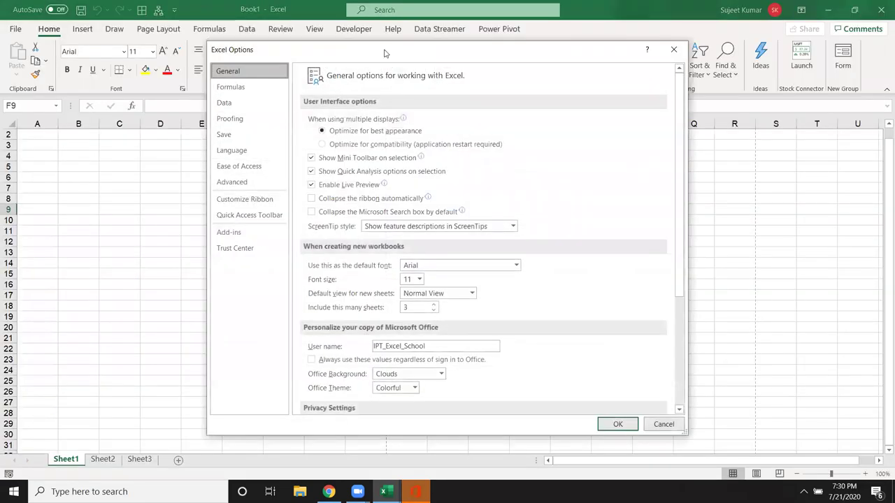
drag(383, 55, 350, 63)
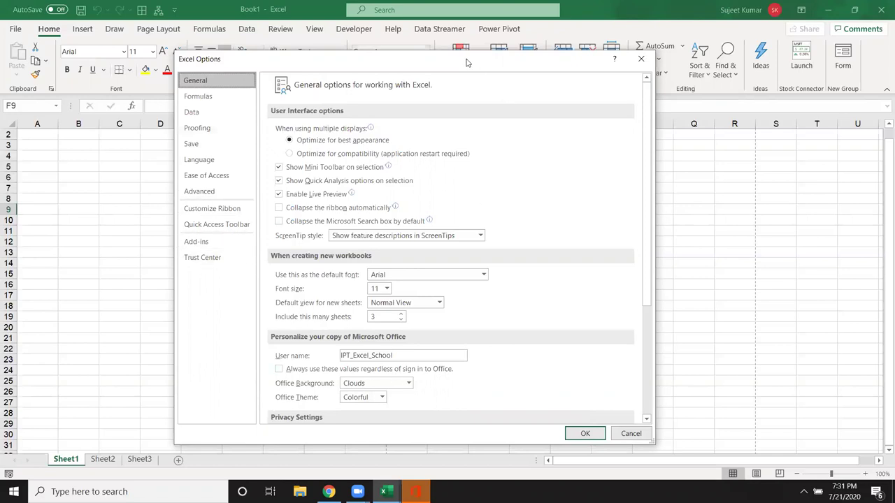
drag(422, 54, 373, 38)
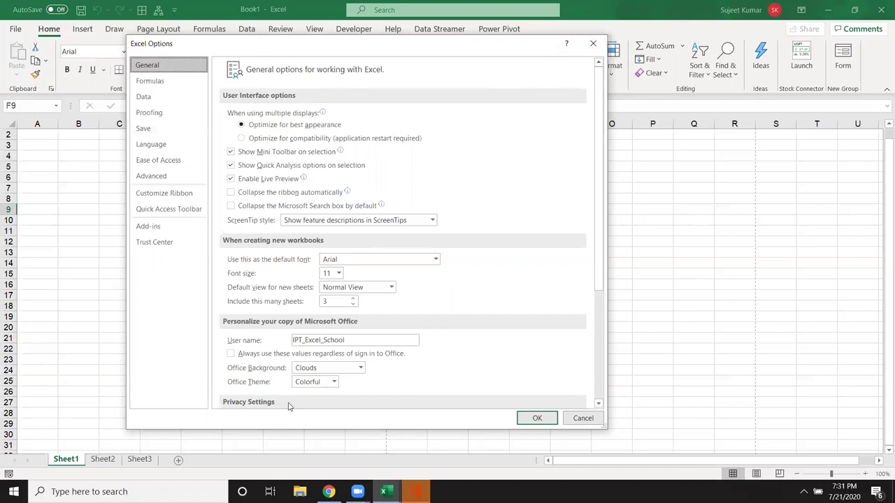
click(593, 43)
click(15, 30)
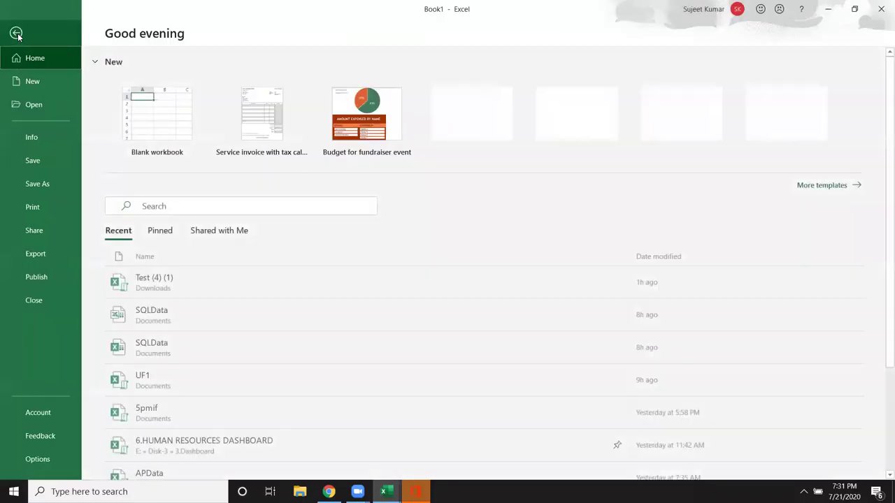